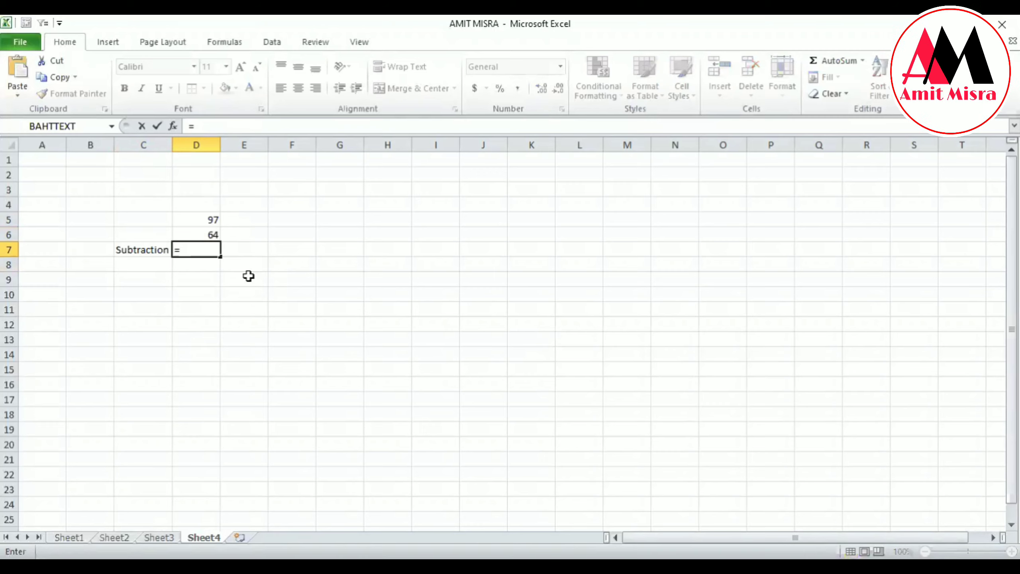
Complete the subtraction formula in D7 as =D5-D6.
key("Up")
key("Up")
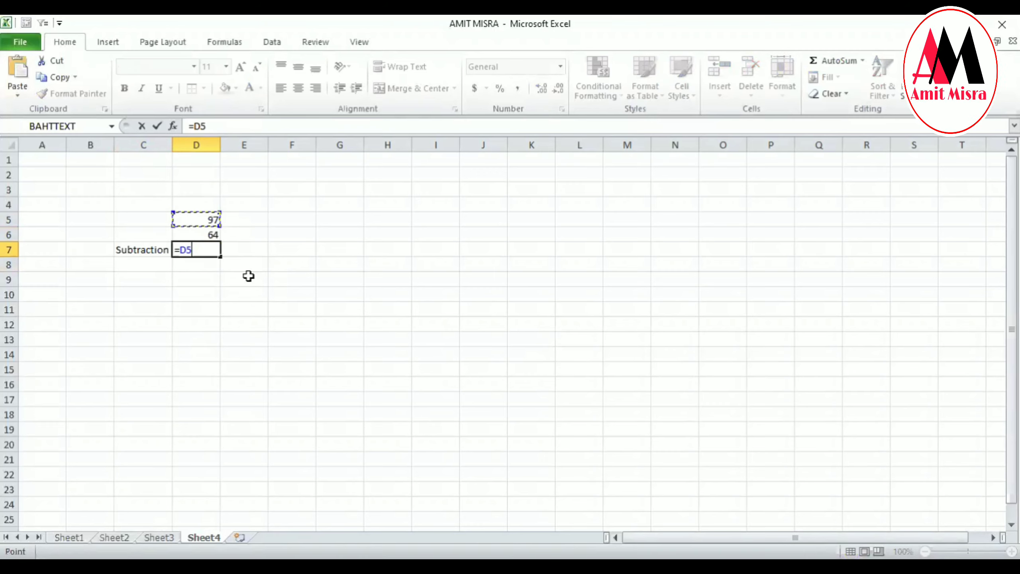
type("-")
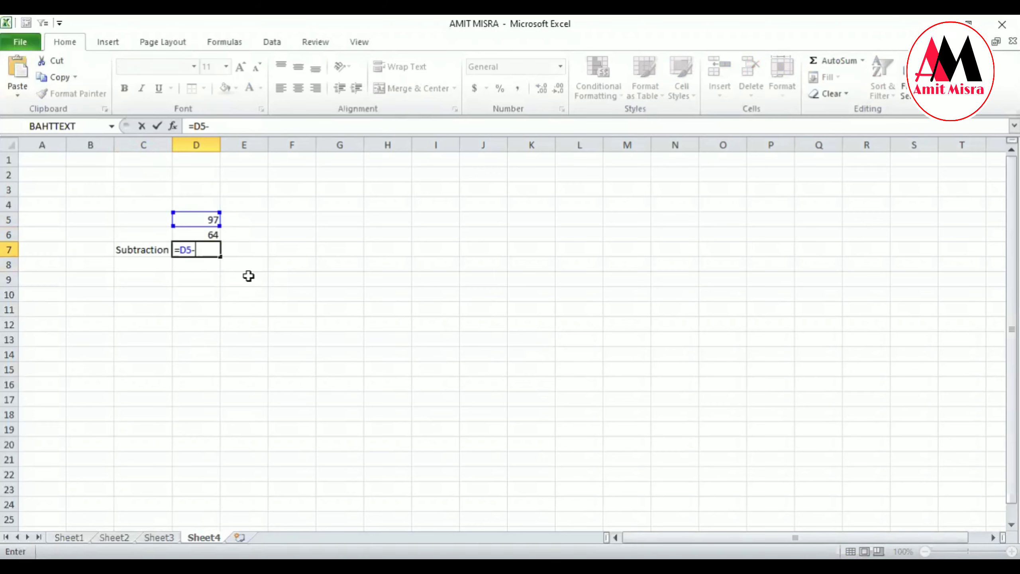
key("Up")
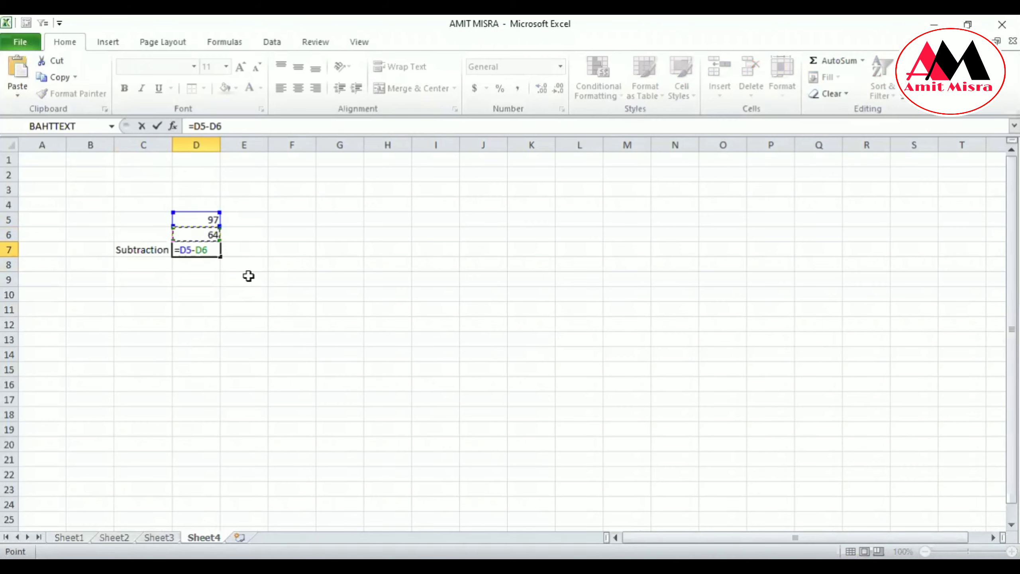
key("Return")
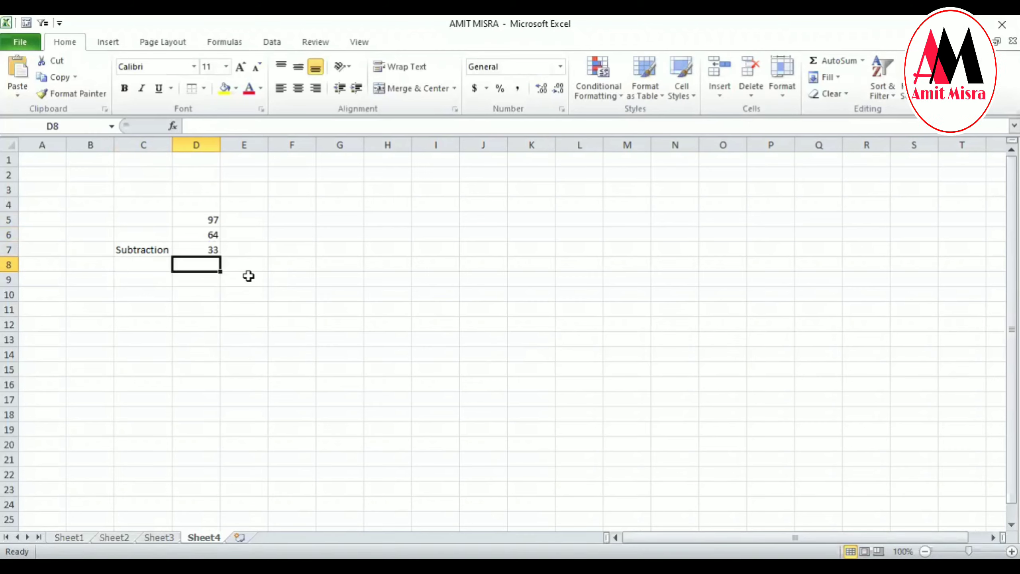
Enter the label Multiply in cell C8, below the Subtraction label.
key("Left")
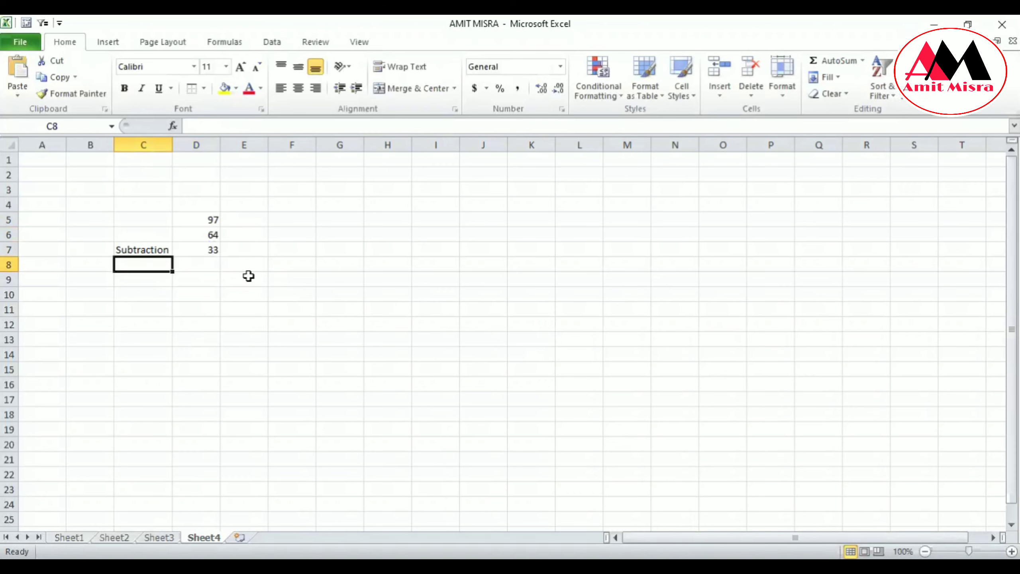
type("Mul")
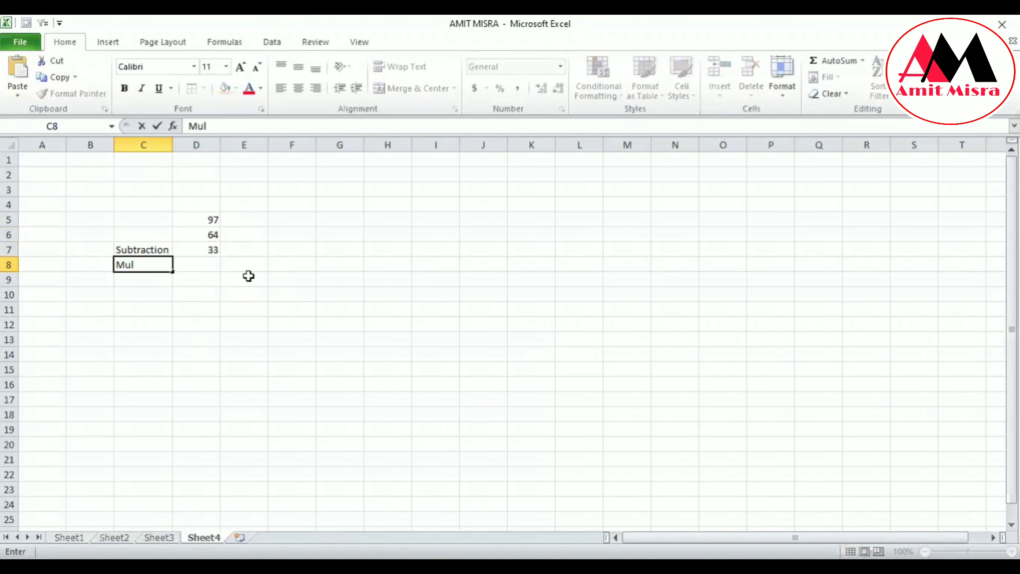
type("t")
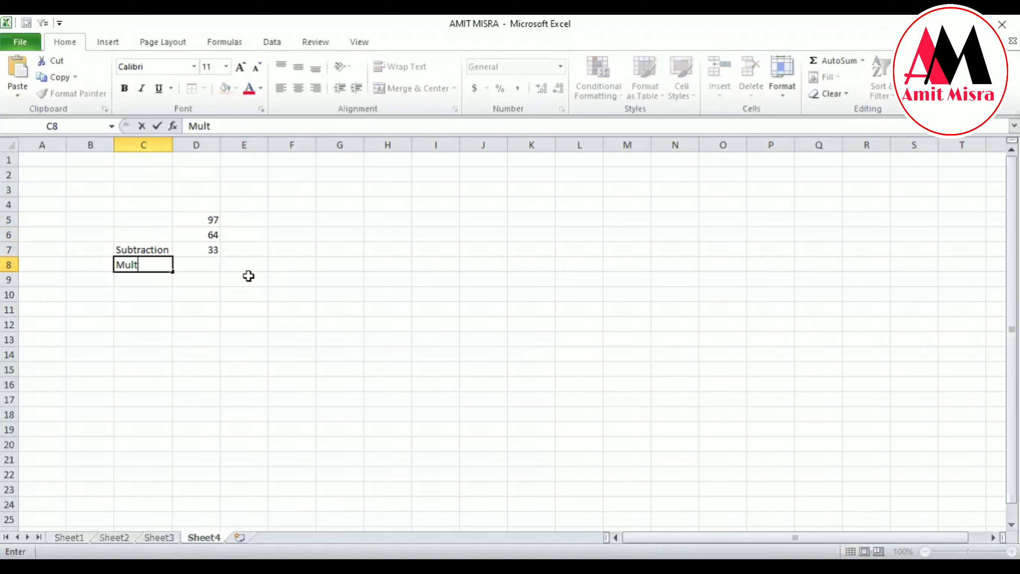
type("i")
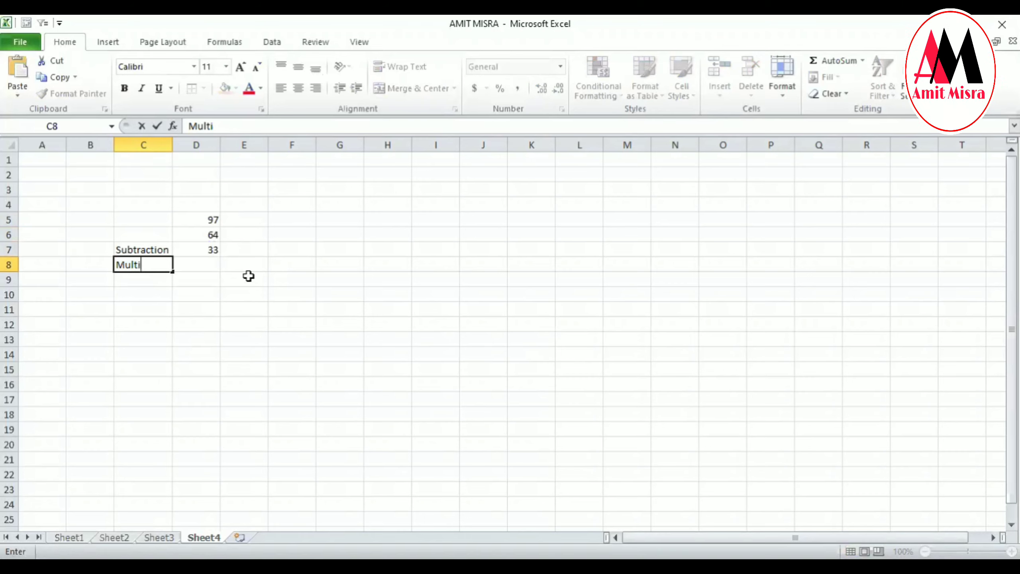
type("ply")
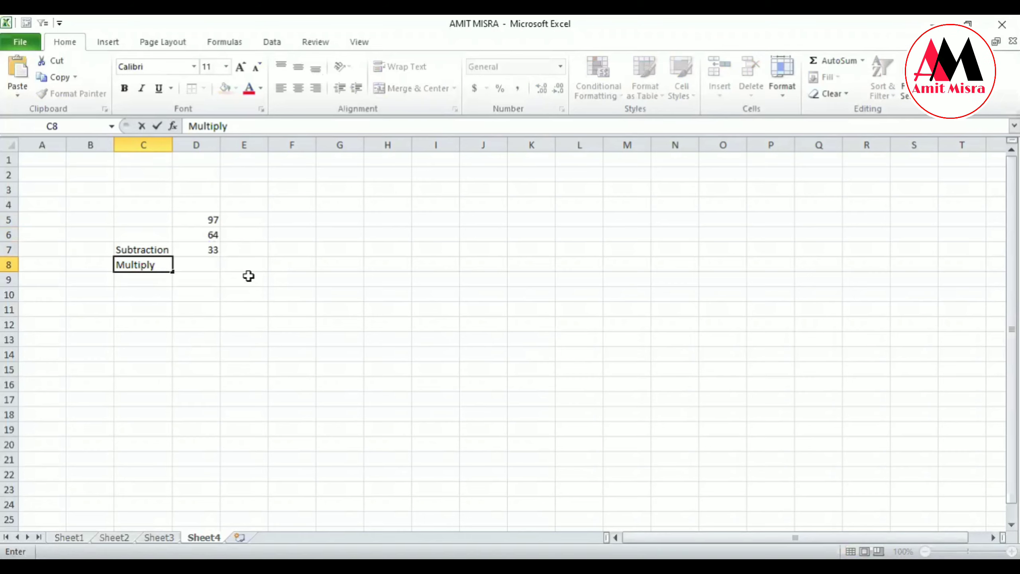
key("Return")
Enter the formula =D5*D6 in cell D8 to multiply the two numbers.
key("Up")
key("Up")
key("Up")
key("Down")
key("Down")
key("Right")
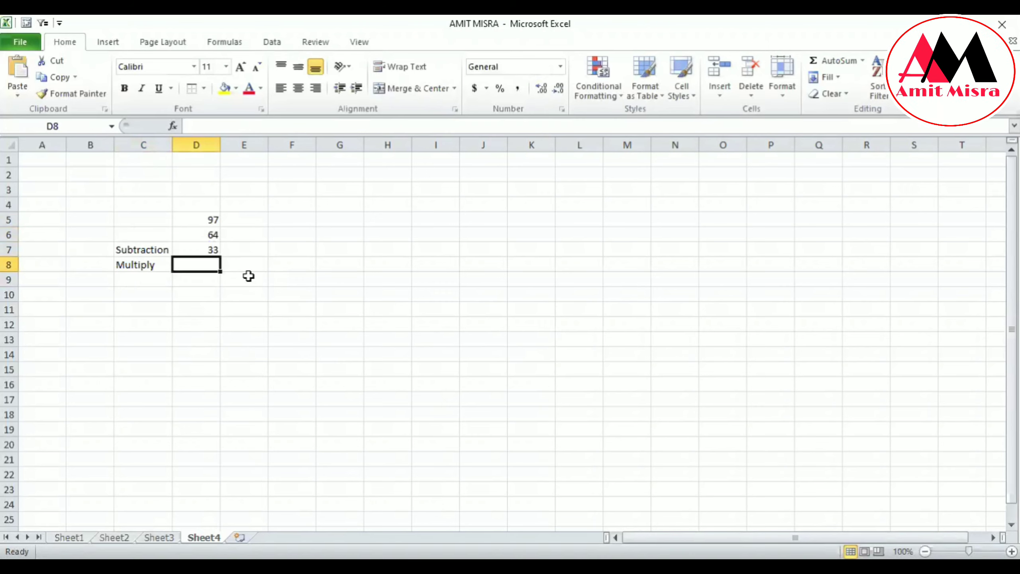
type("=")
key("Up")
key("Up")
key("Up")
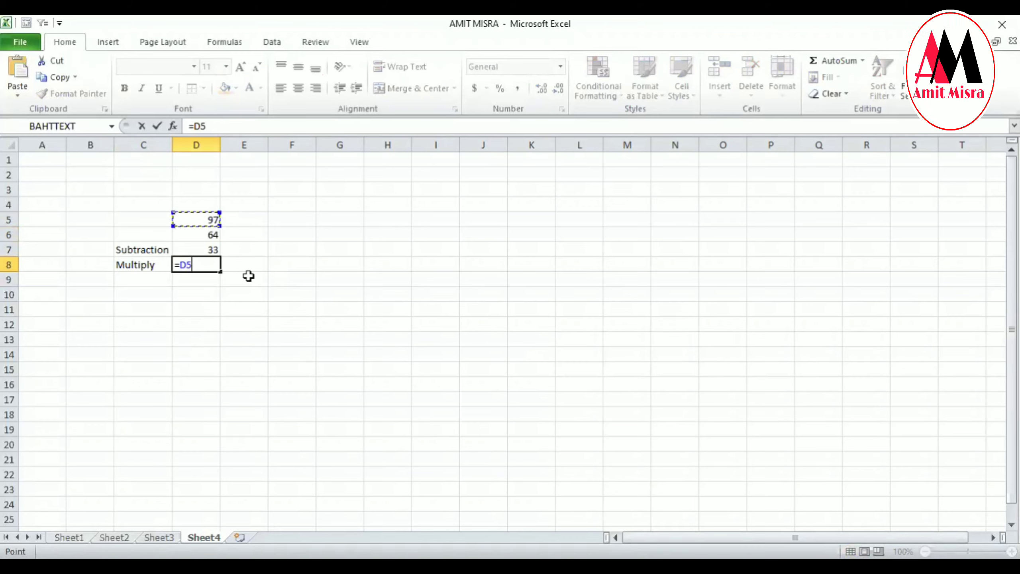
type("*")
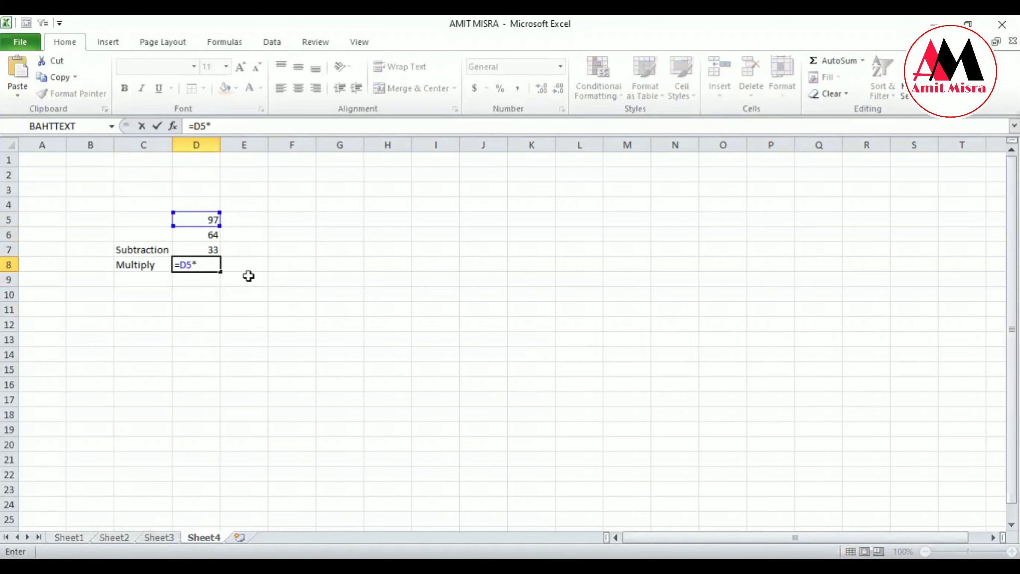
left_click(199, 235)
key("Return")
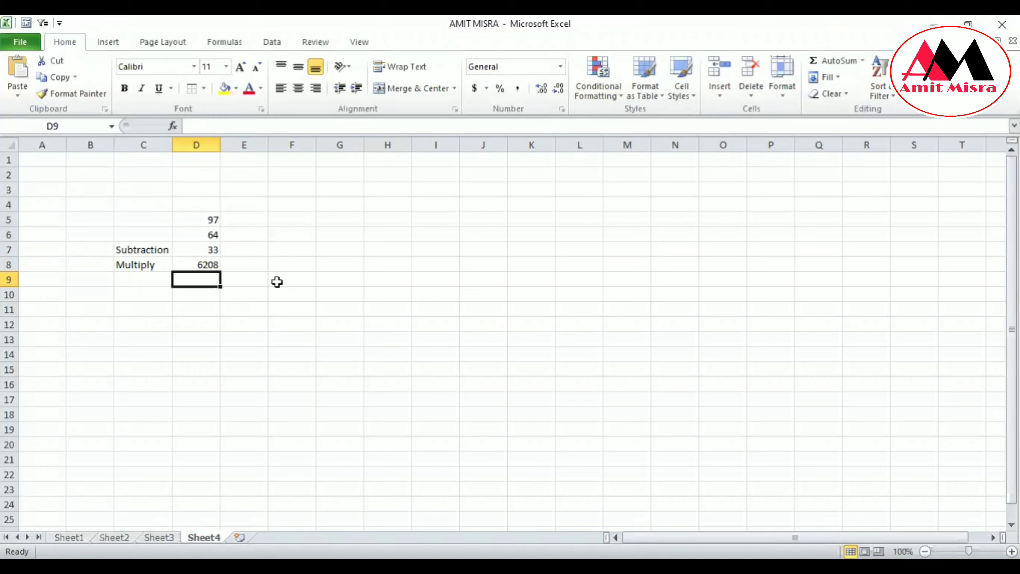
Enter the label Divide in cell C9, below the Multiply label.
key("Left")
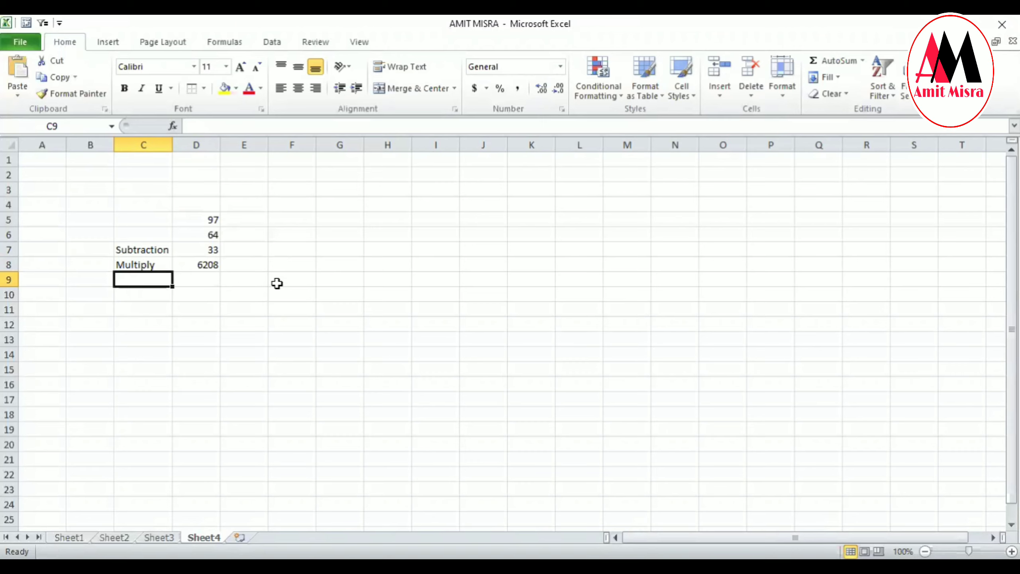
type("Di")
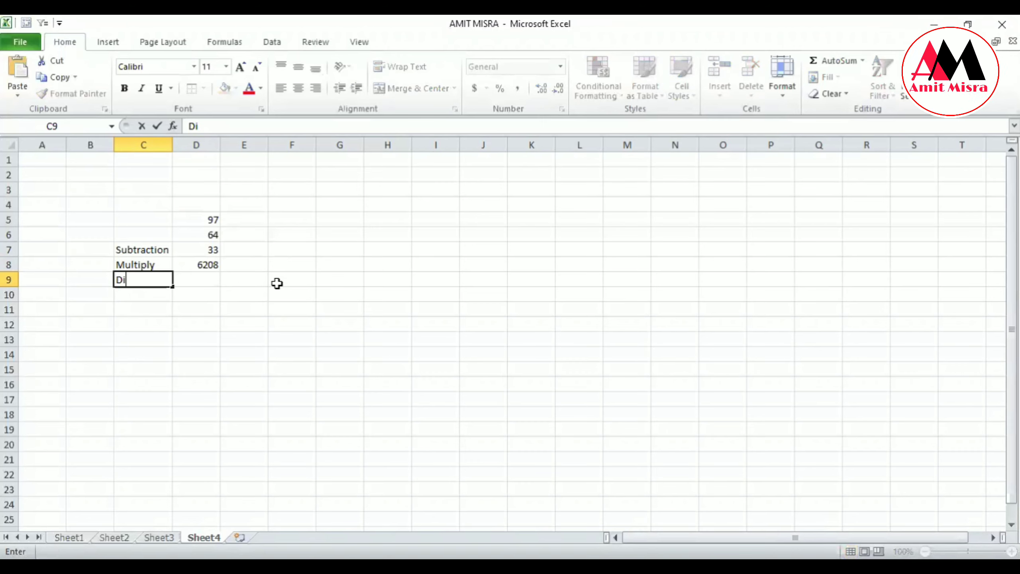
type("vide")
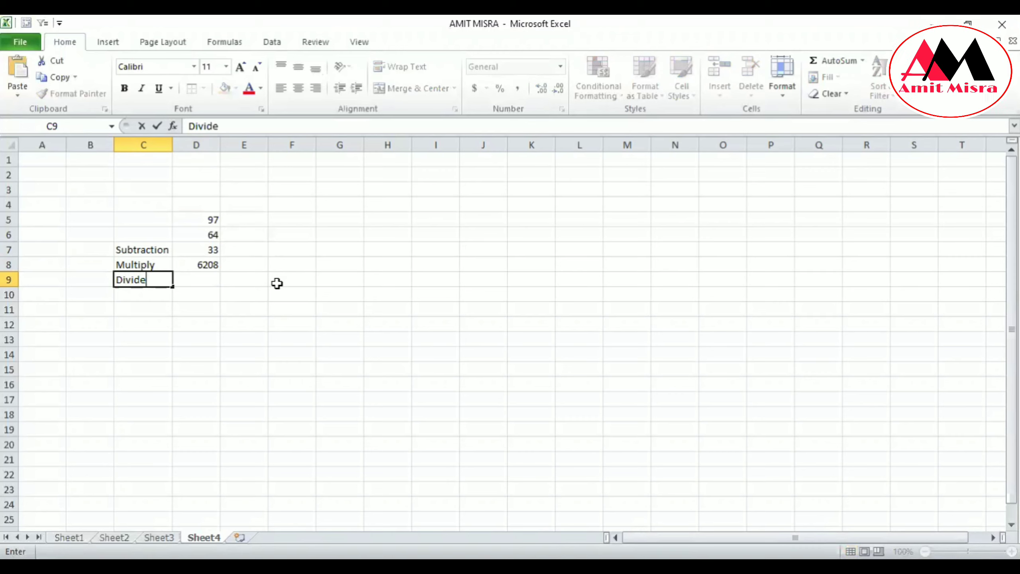
key("Right")
Enter the formula =D5/D6 in cell D9 to divide the first number by the second.
type("=")
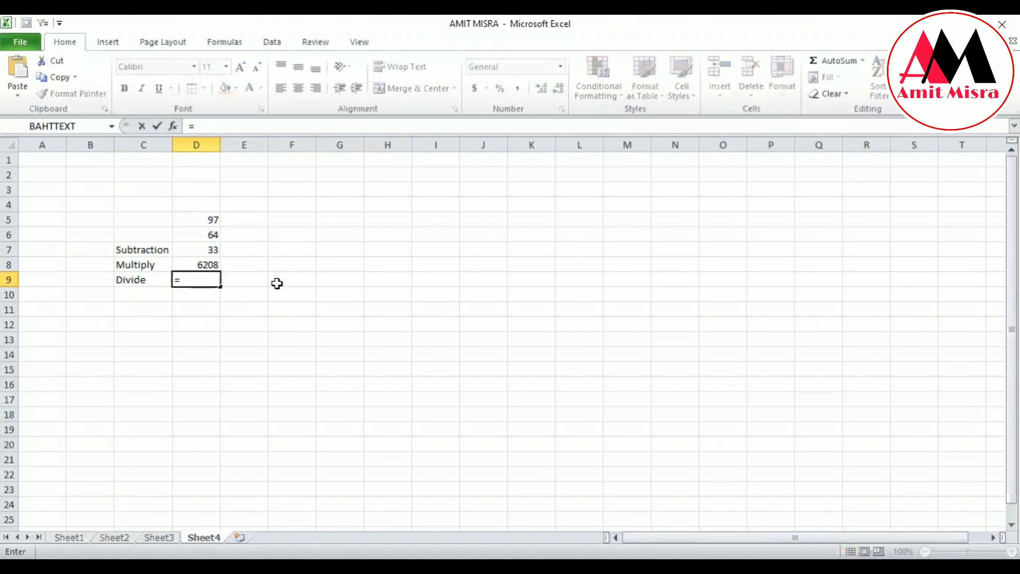
key("Up")
key("Up")
key("Up")
key("Up")
type("/")
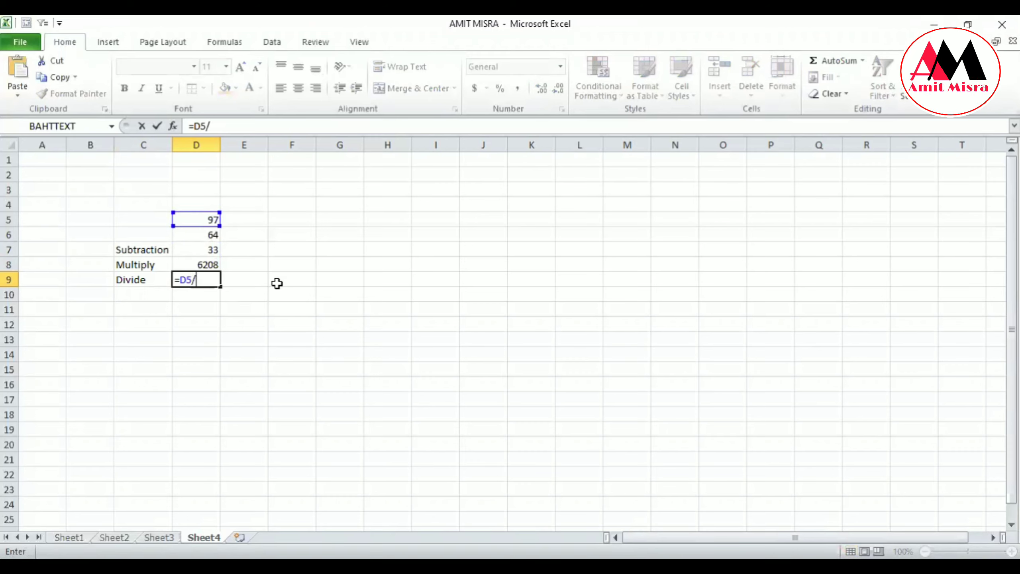
key("Up")
key("Up")
key("Up")
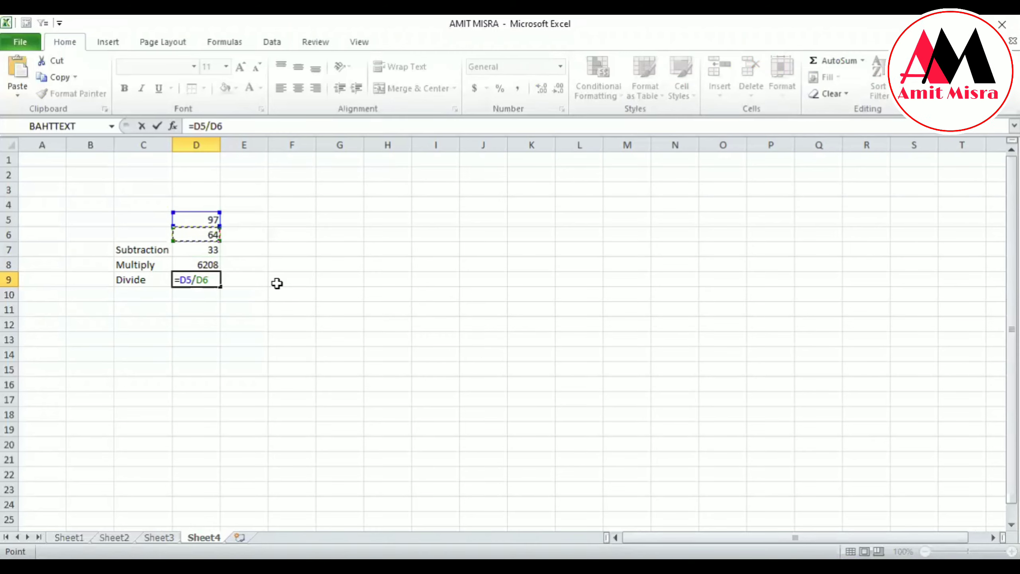
key("Return")
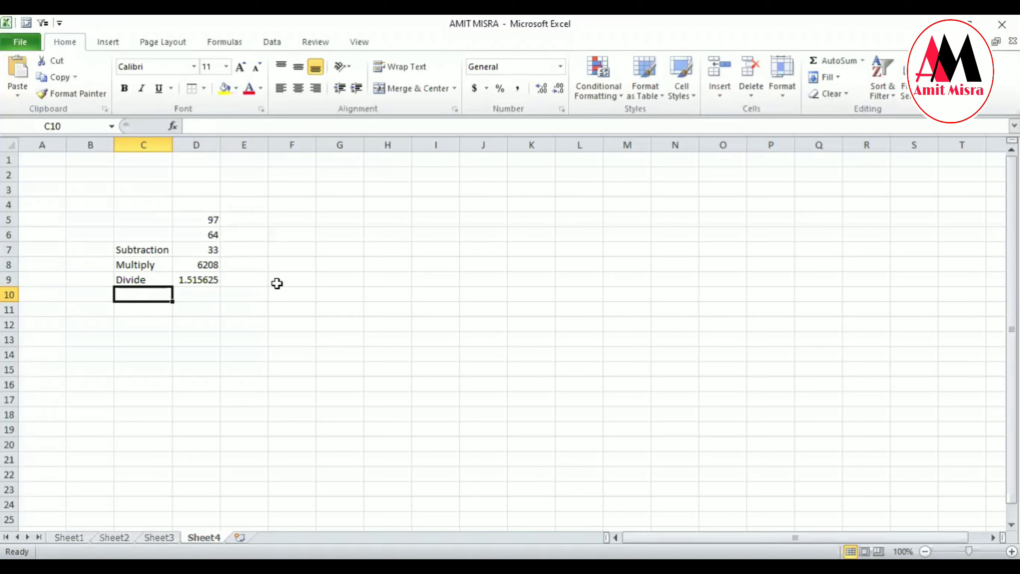
Add the two numbers in D5 and D6 with a plus-sign formula in cell D10.
key("Right")
type("=")
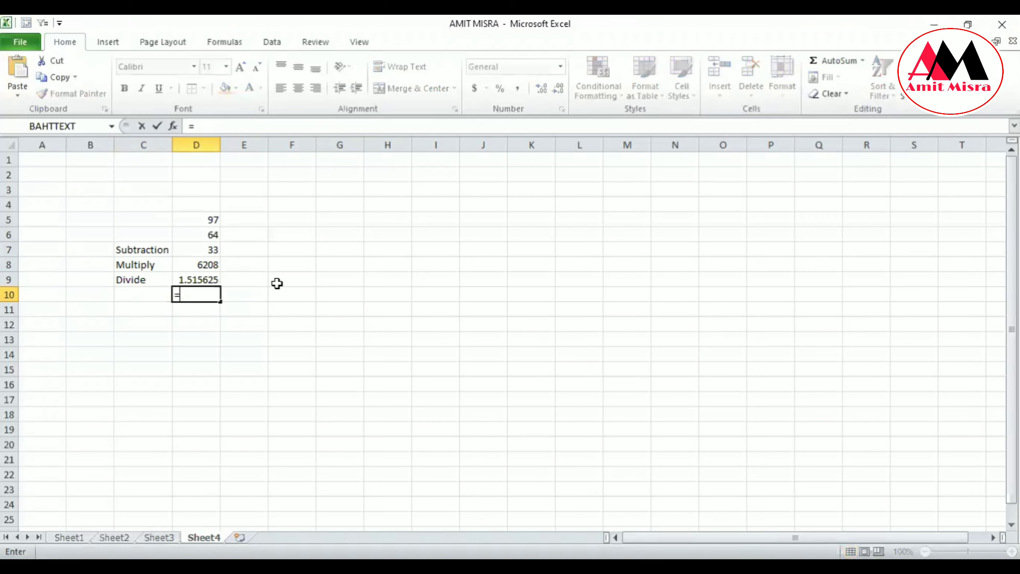
key("Up")
key("Up")
key("Up")
key("Up")
key("Up")
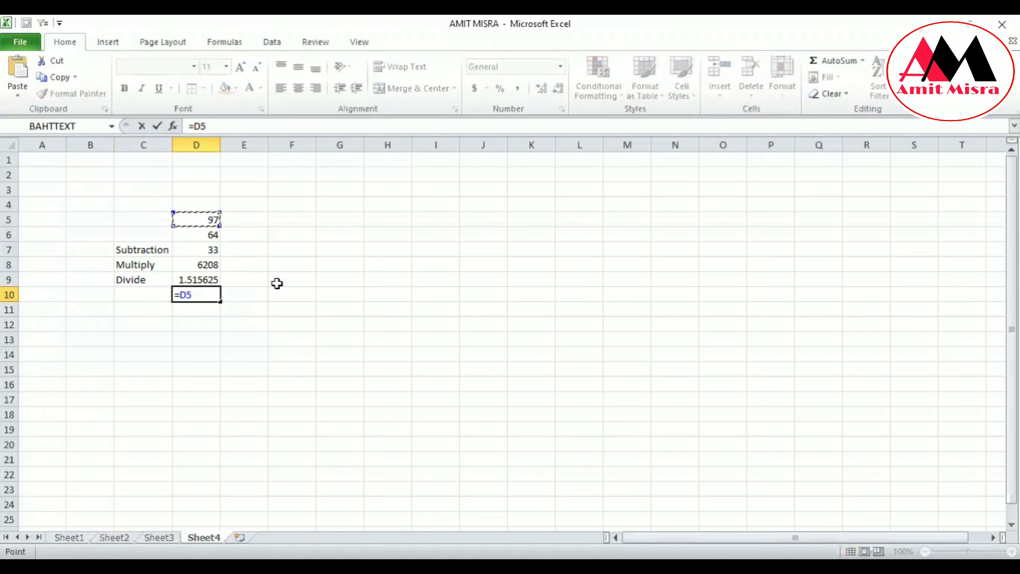
type("+")
key("Up")
key("Up")
key("Up")
key("Up")
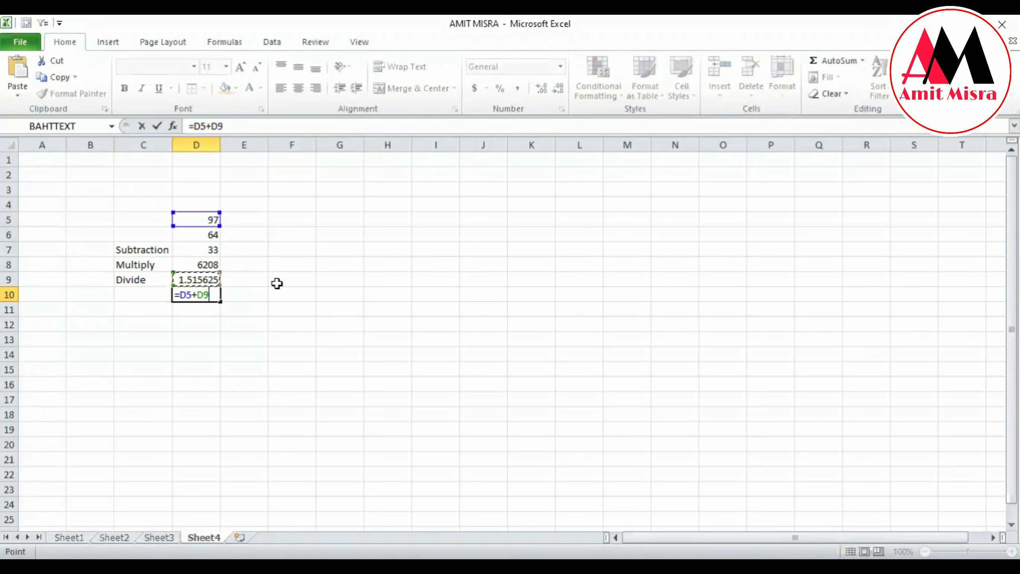
key("Return")
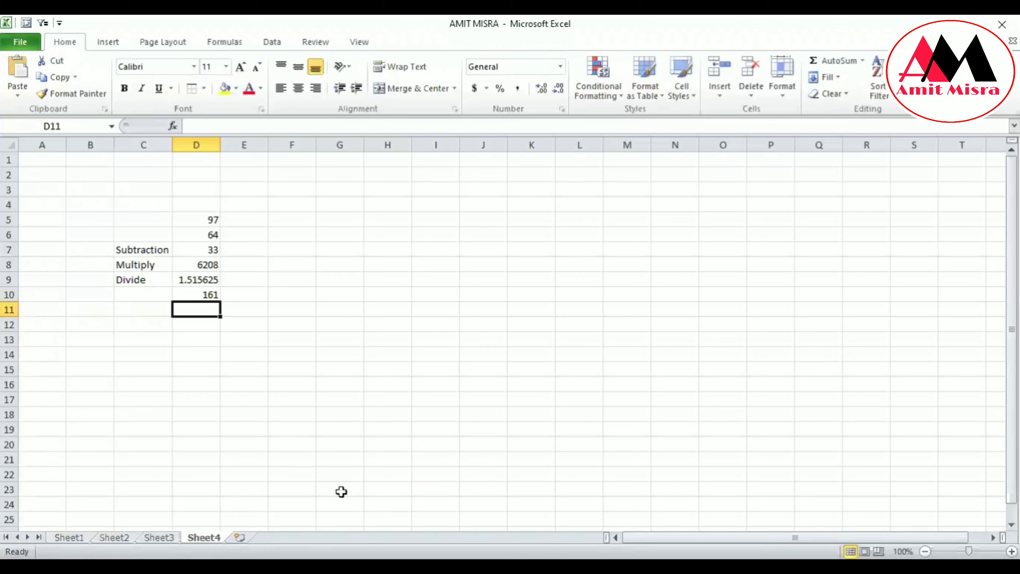
On Sheet3, enter the label SUM in cell F16, directly below the student names.
left_click(159, 537)
left_click(353, 415)
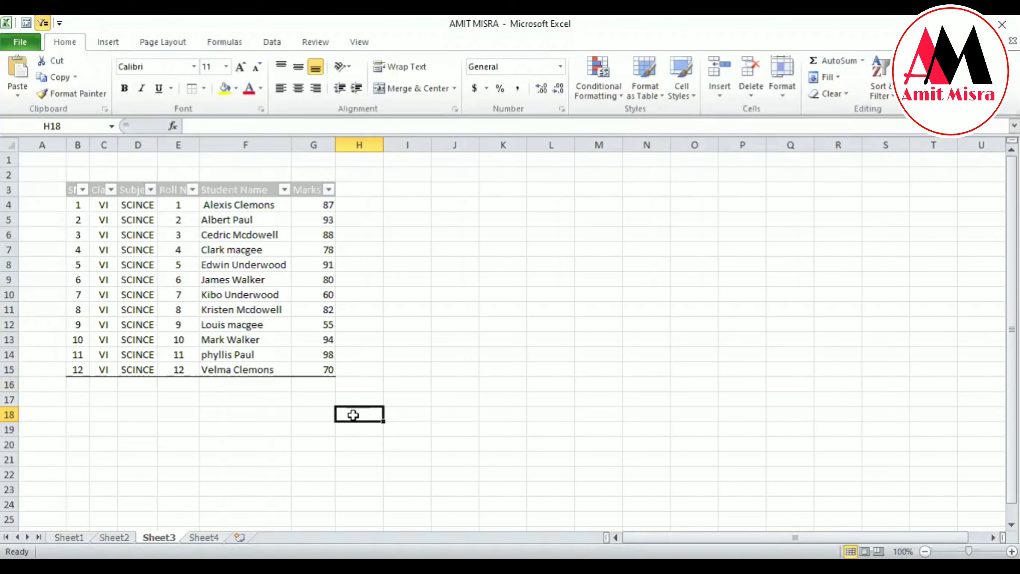
key("Up")
key("Up")
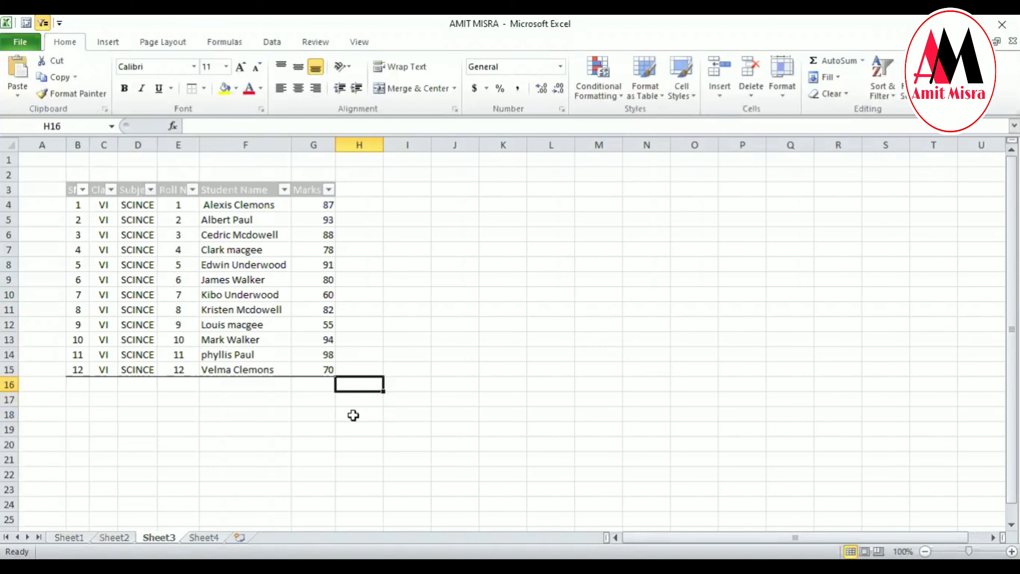
key("Left")
key("Left")
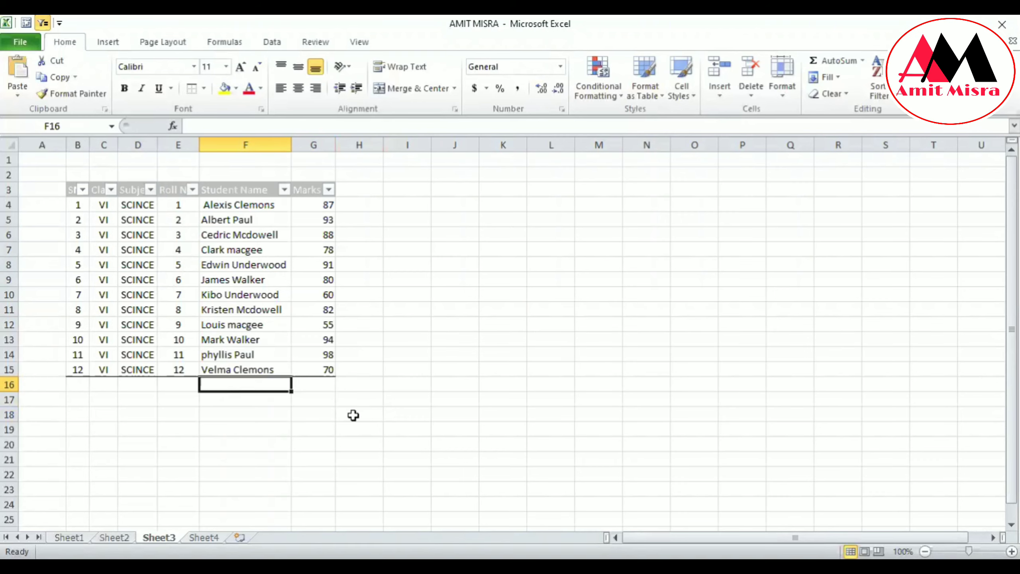
type("S")
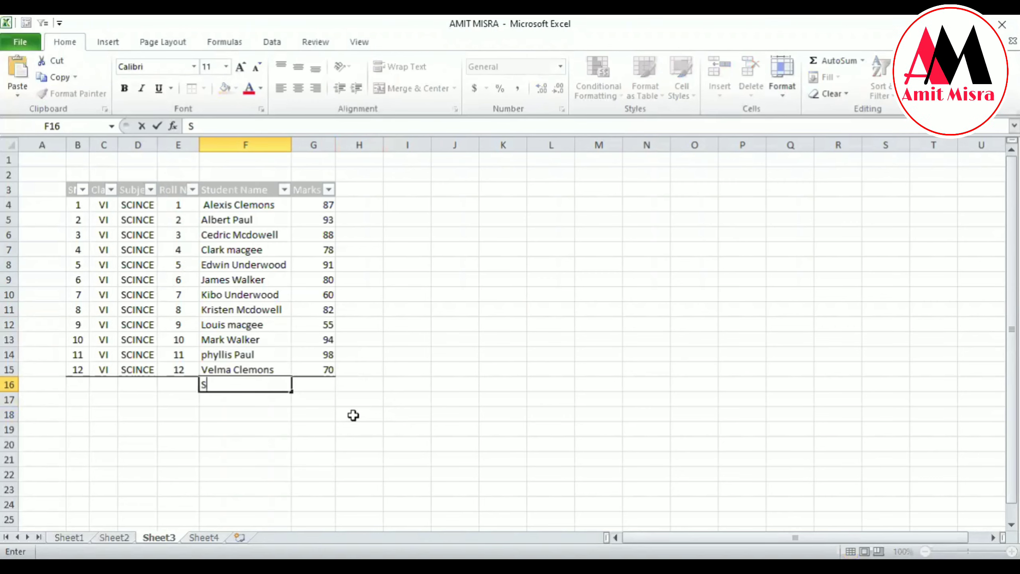
type("UM")
key("Tab")
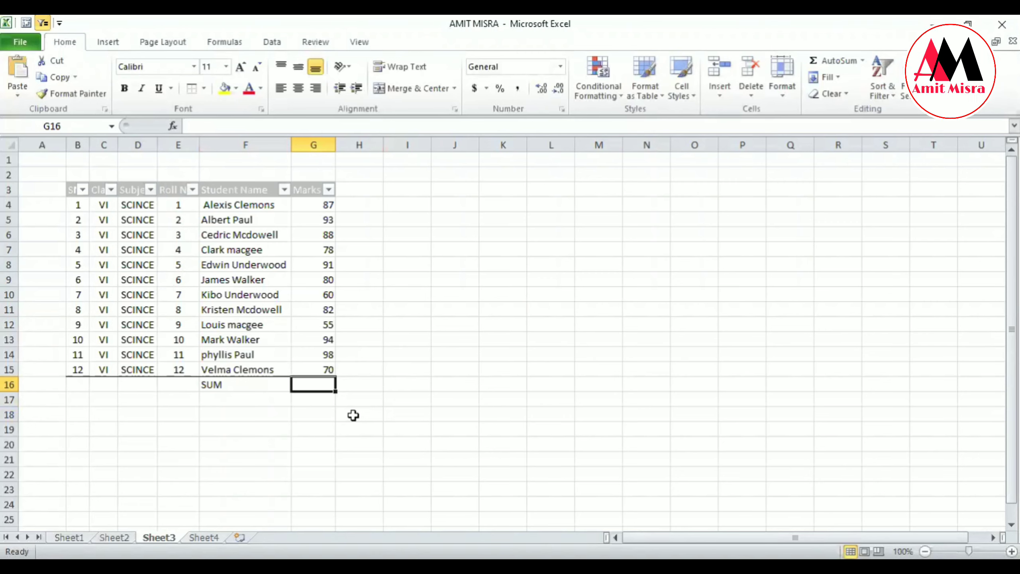
Total the marks in cell G16 with the formula =SUM(G4:G15).
type("=")
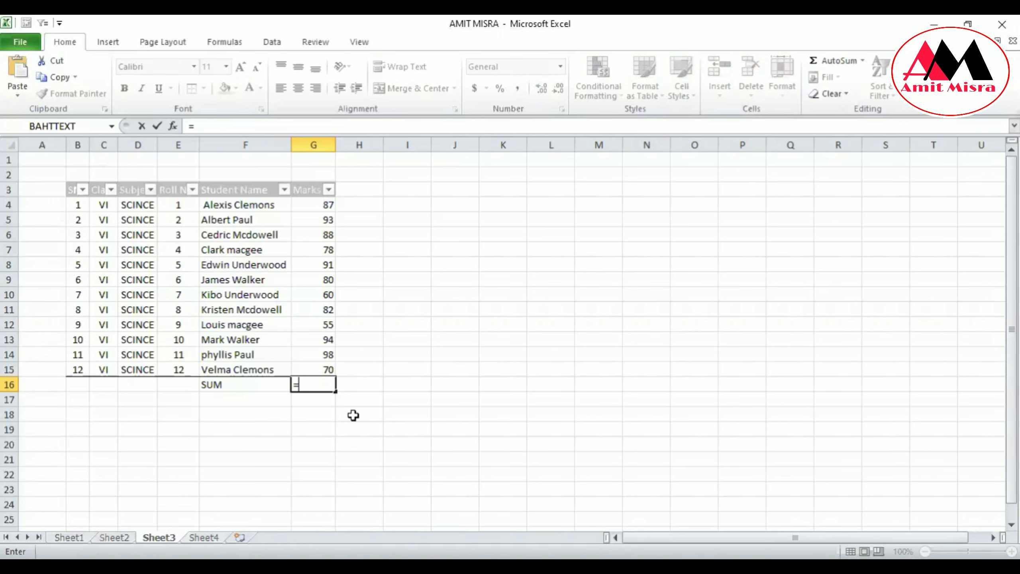
type("S")
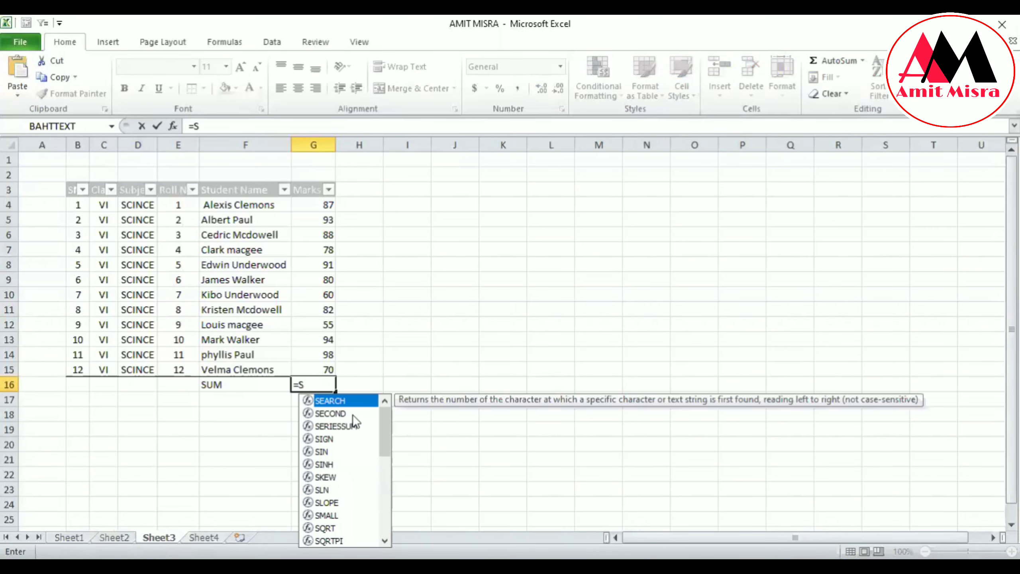
type("um(")
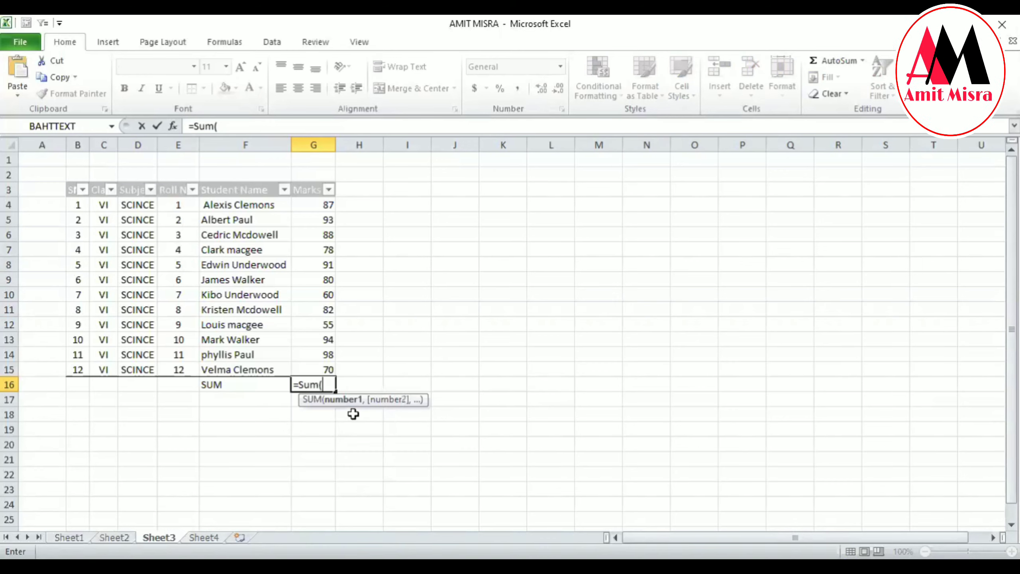
left_click_drag(321, 200, 323, 362)
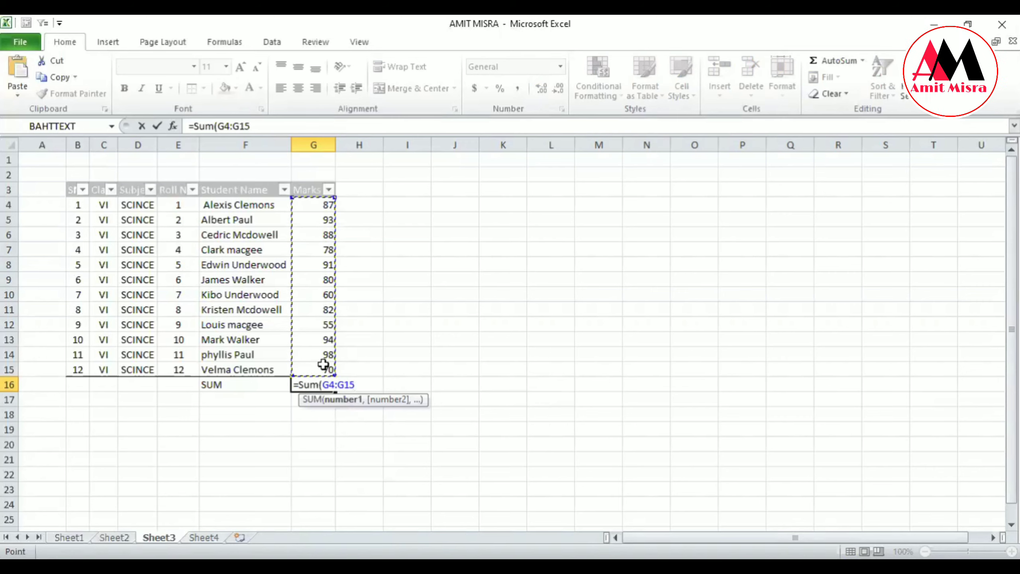
type(")")
key("Return")
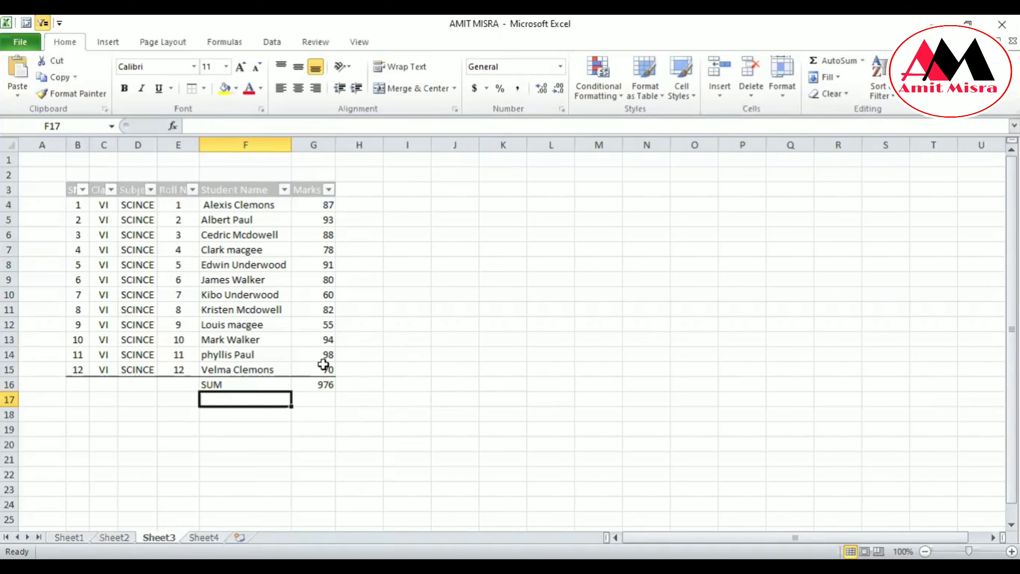
Enter the label Minimum in cell F17, directly below the SUM label.
type("Mi")
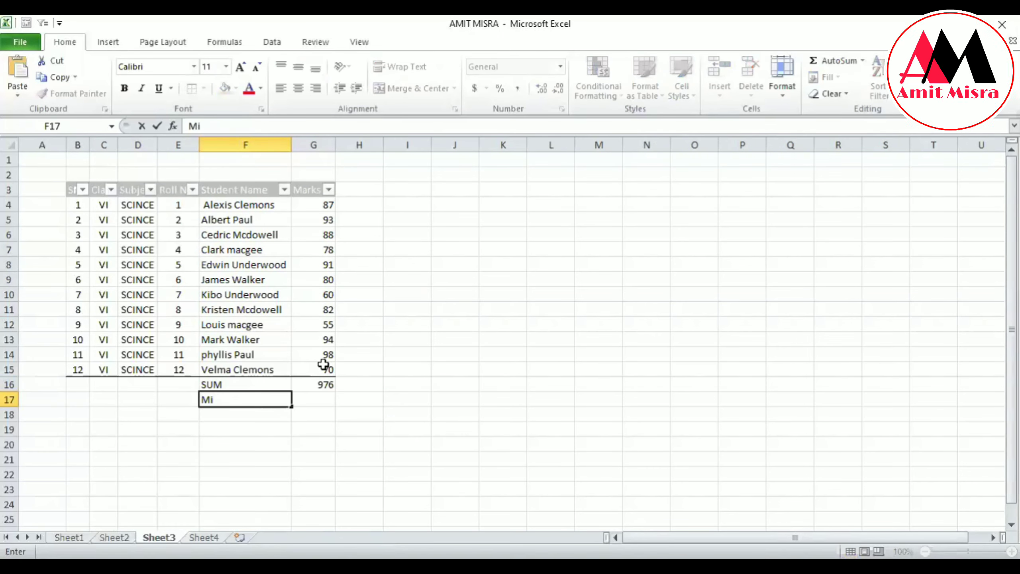
type("ni")
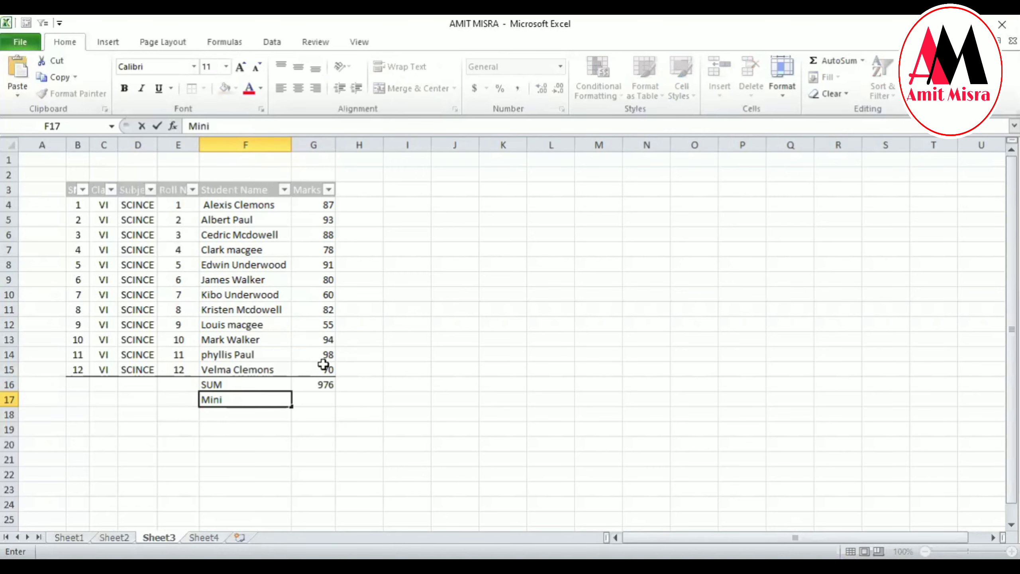
type("mum")
key("Tab")
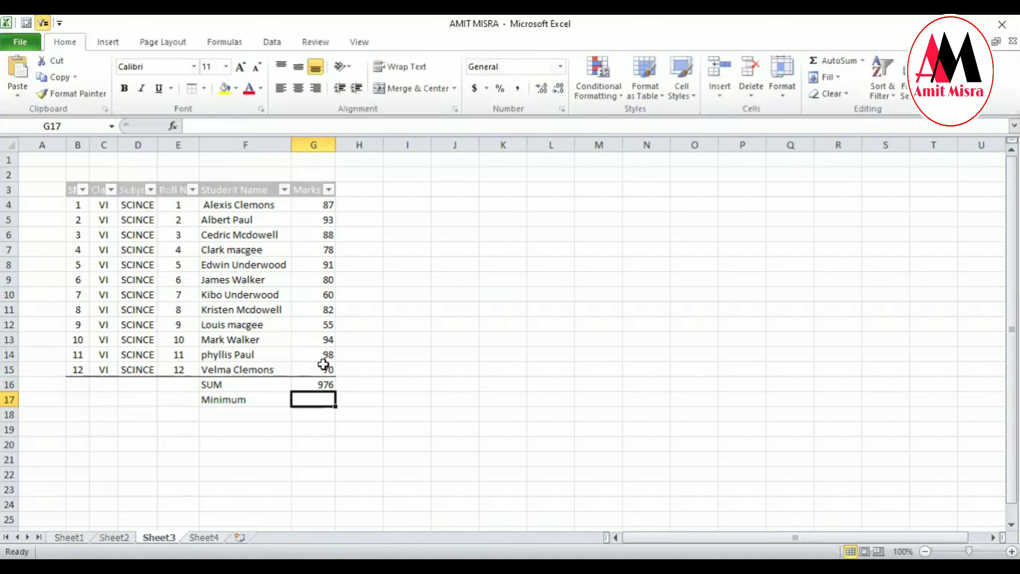
Find the lowest mark in cell G17 with the formula =MIN(G4:G15), and check it against the marks list.
type("=")
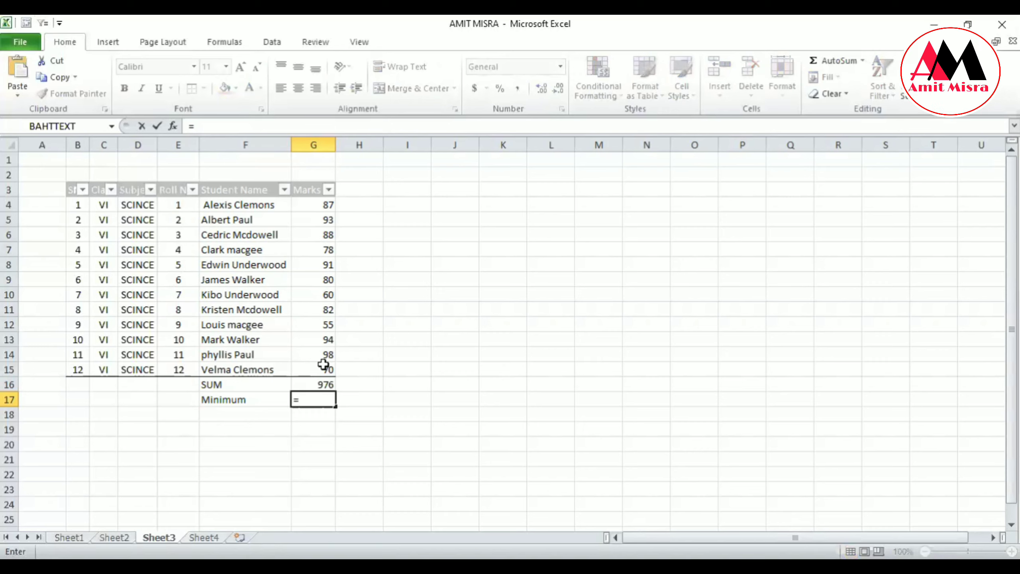
type("m")
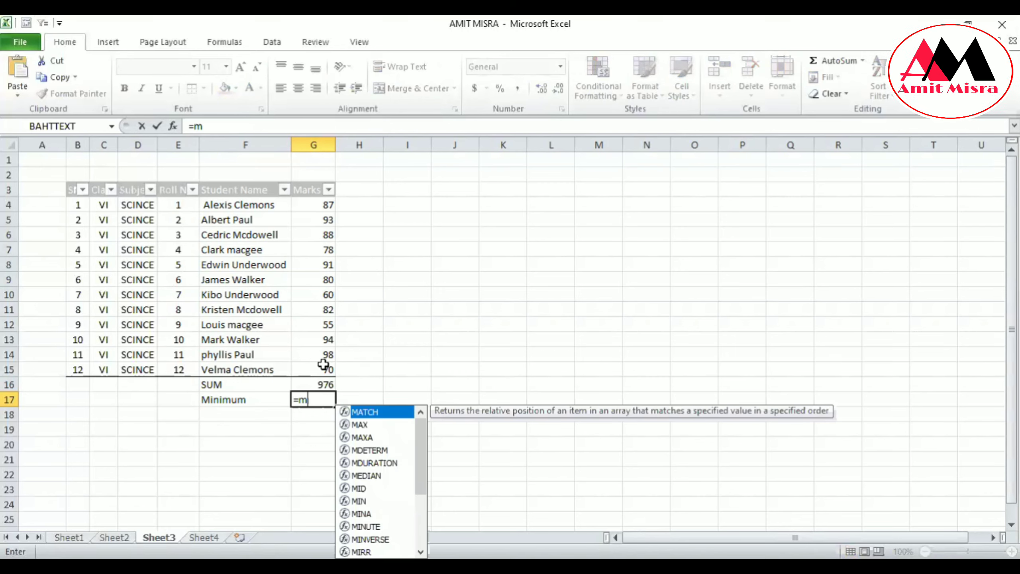
type("in(")
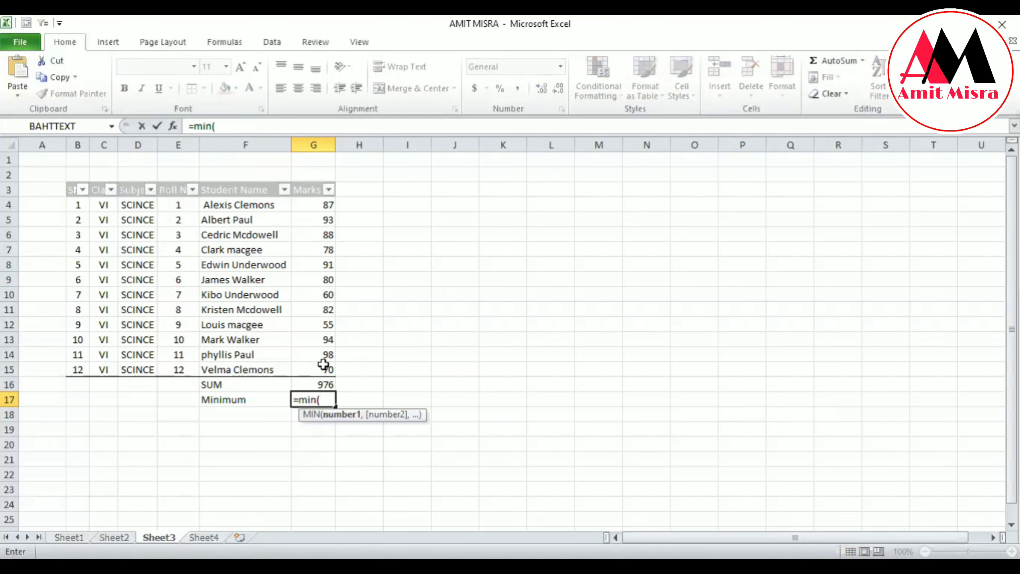
left_click(326, 204)
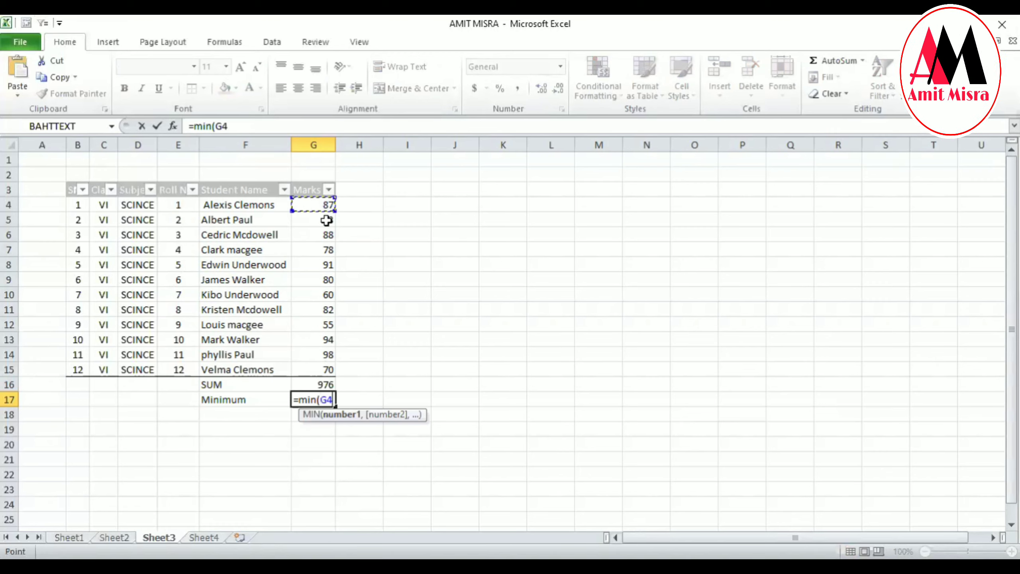
left_click_drag(326, 221, 329, 368)
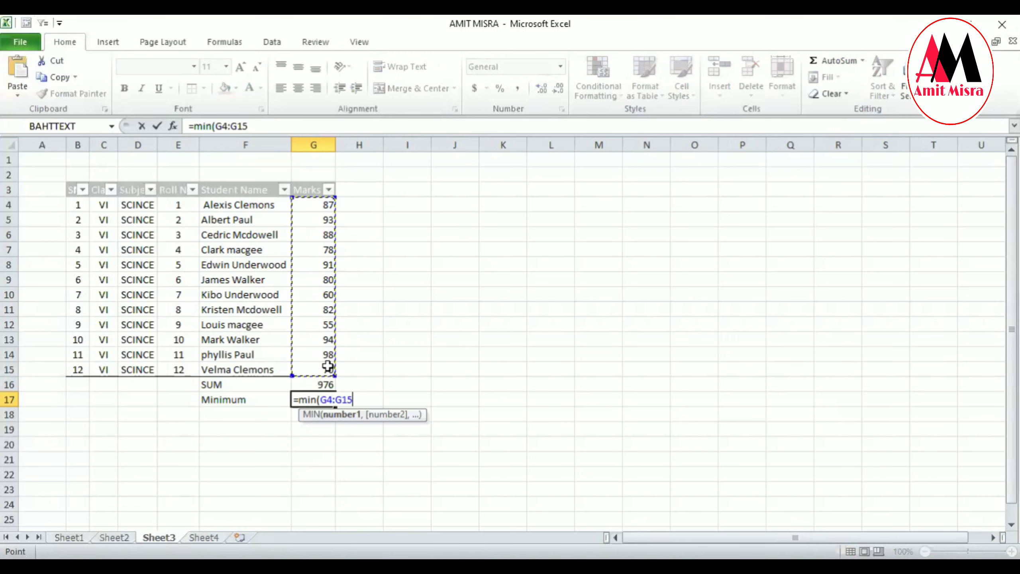
type(")")
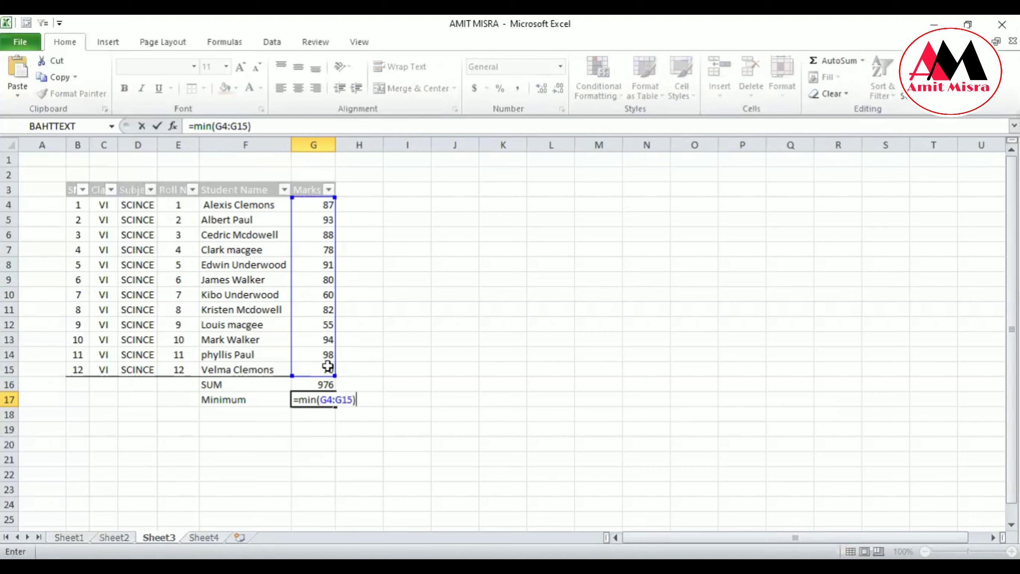
key("Return")
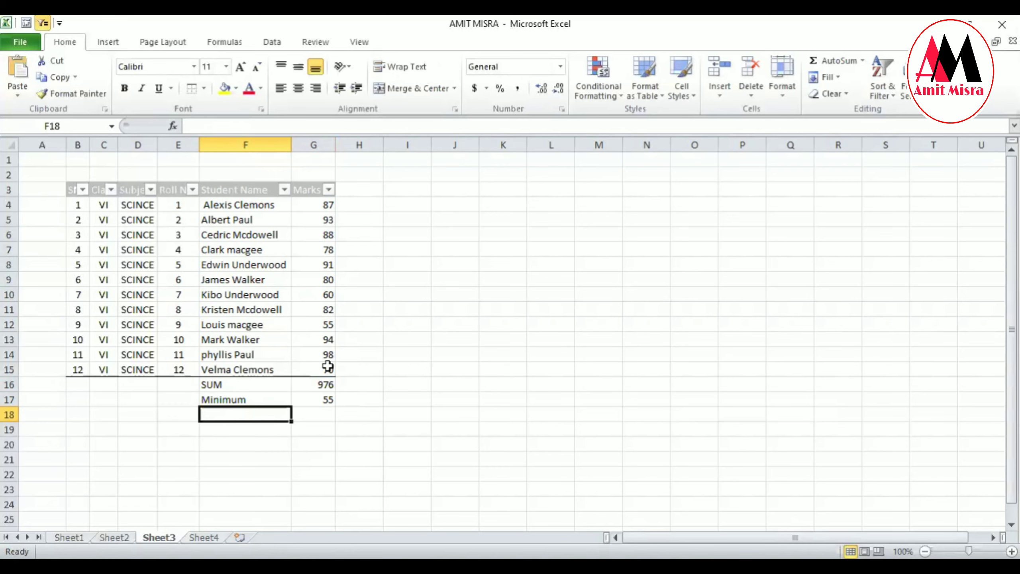
left_click(327, 326)
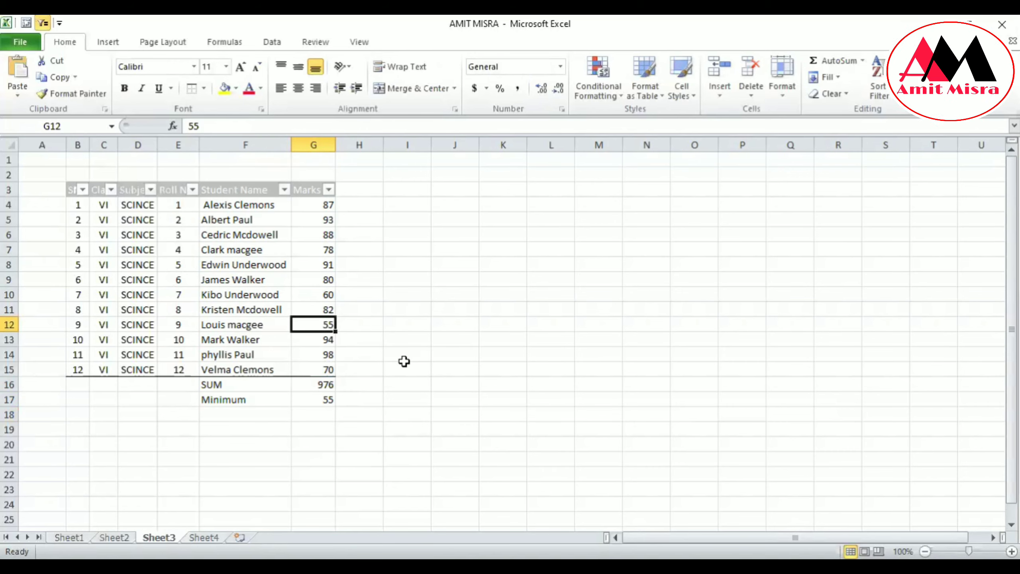
Enter the label Maximum in cell F18, below the Minimum label.
left_click(227, 414)
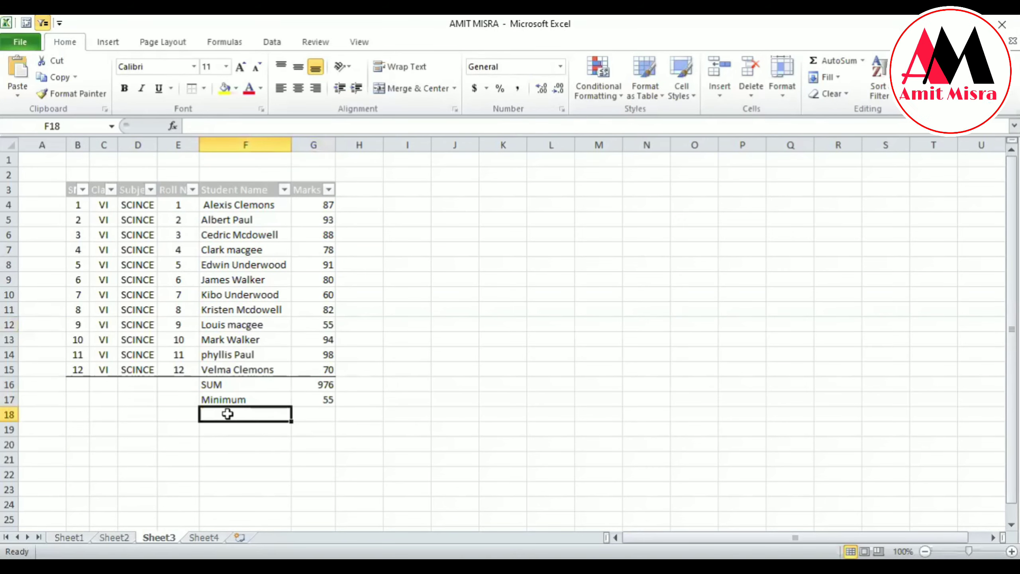
type("Ma")
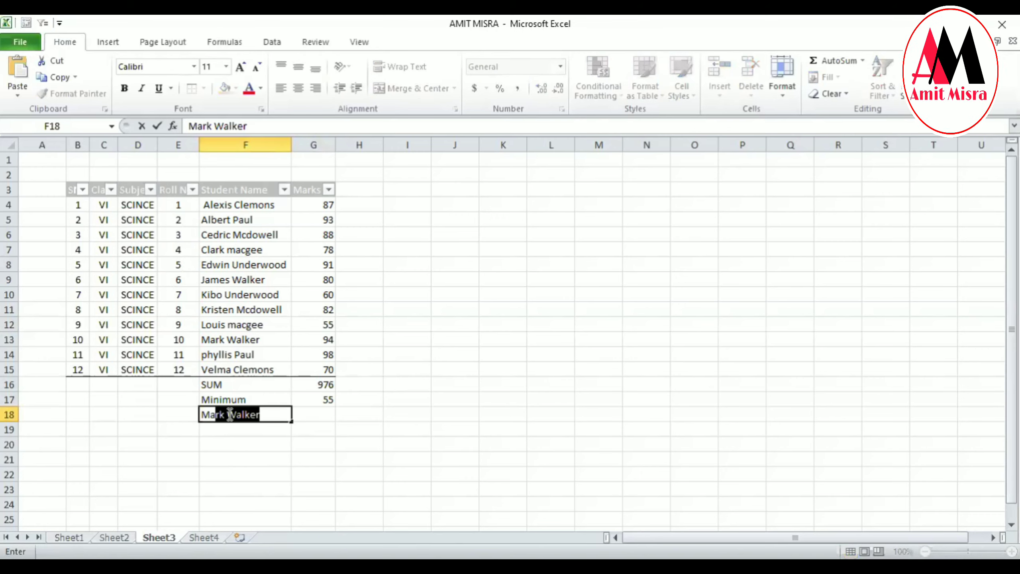
type("xi")
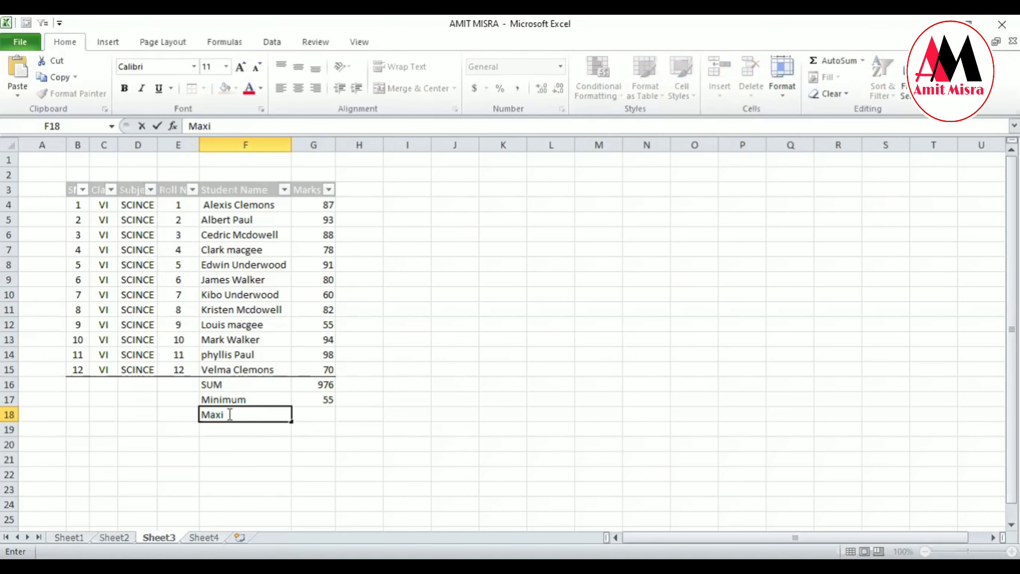
type("mum")
key("Tab")
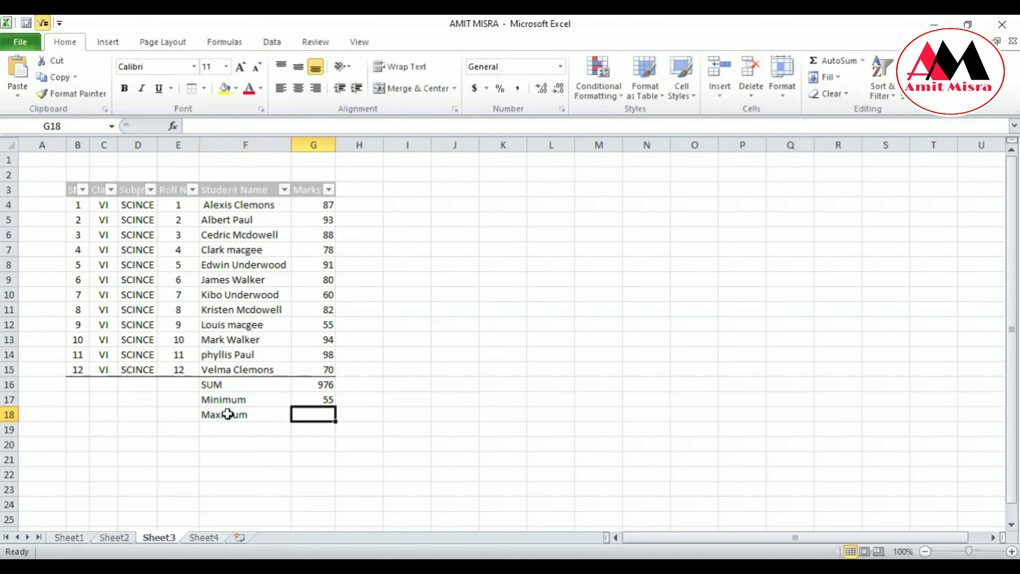
Find the highest mark in cell G18 with the formula =MAX(G4:G15).
type("=")
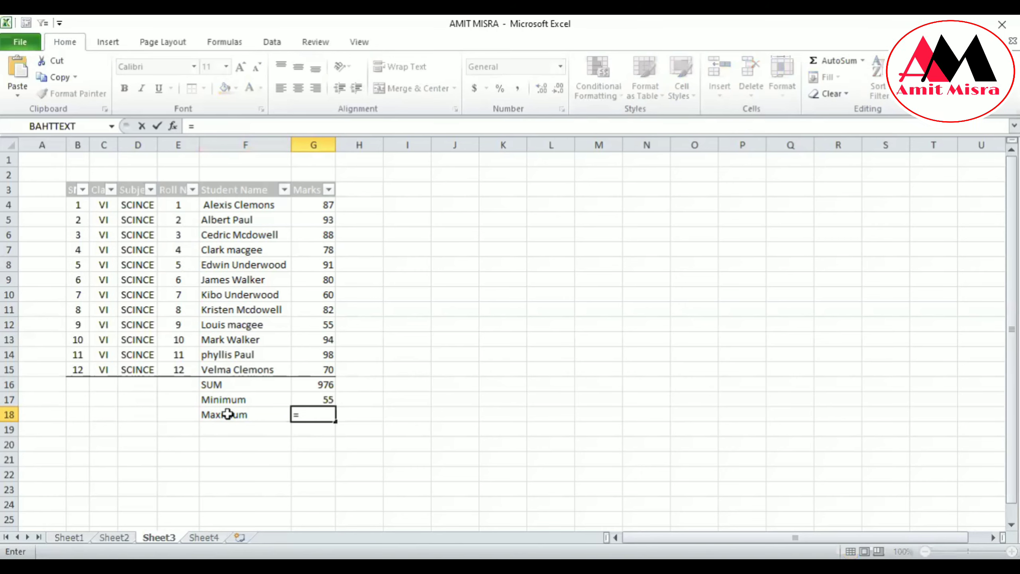
type("m")
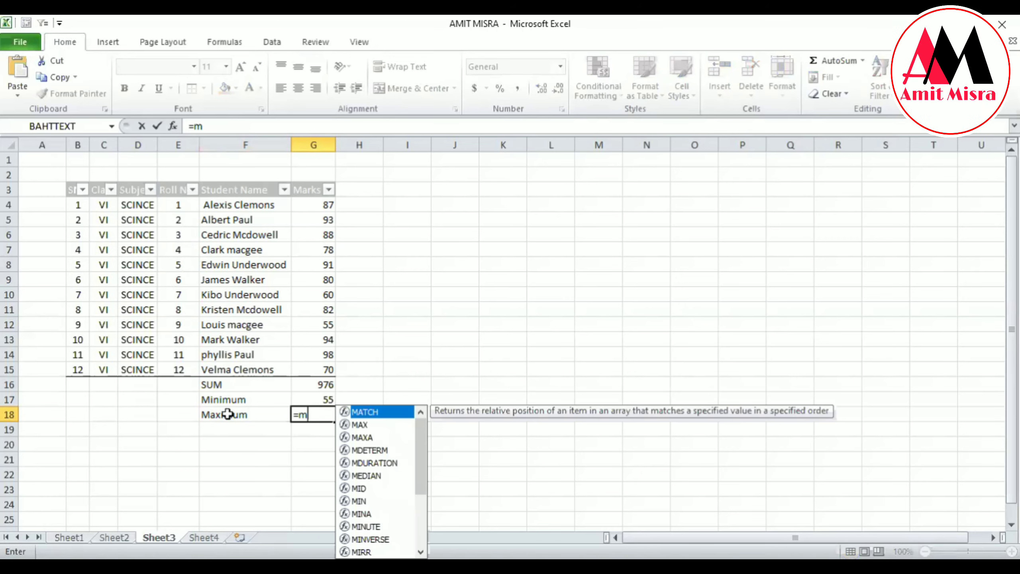
type("ax(")
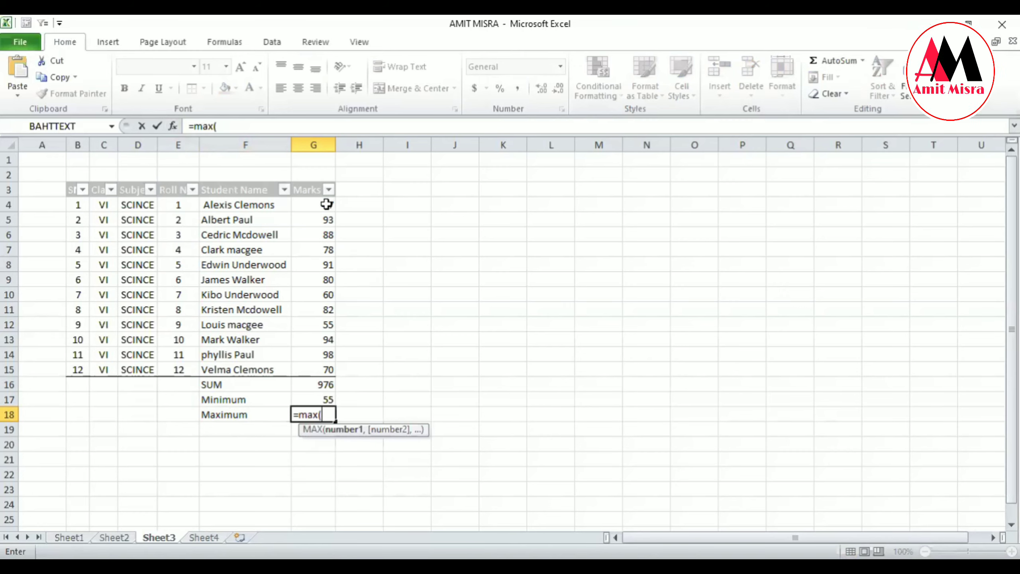
left_click_drag(325, 204, 326, 366)
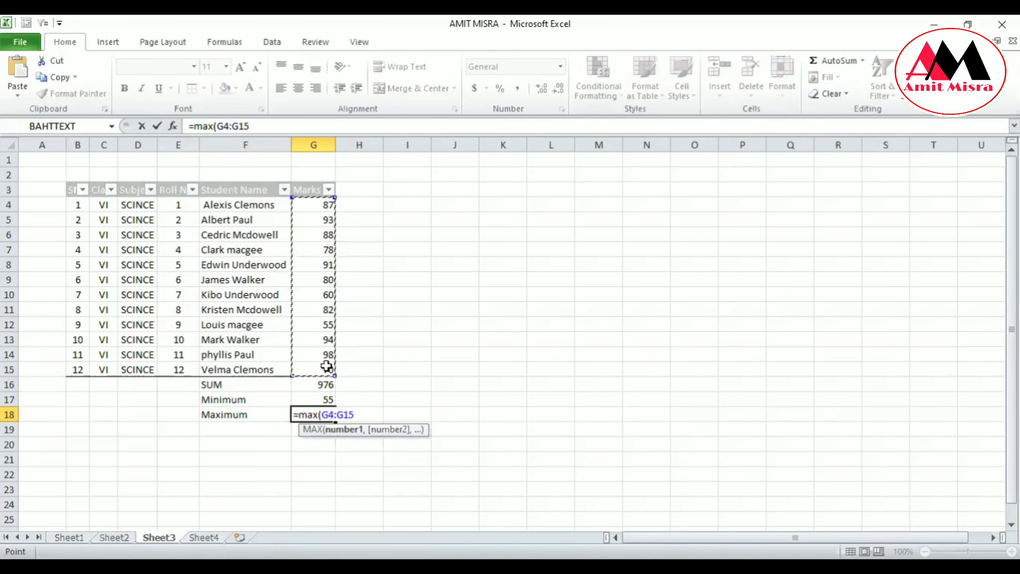
type(")")
key("Return")
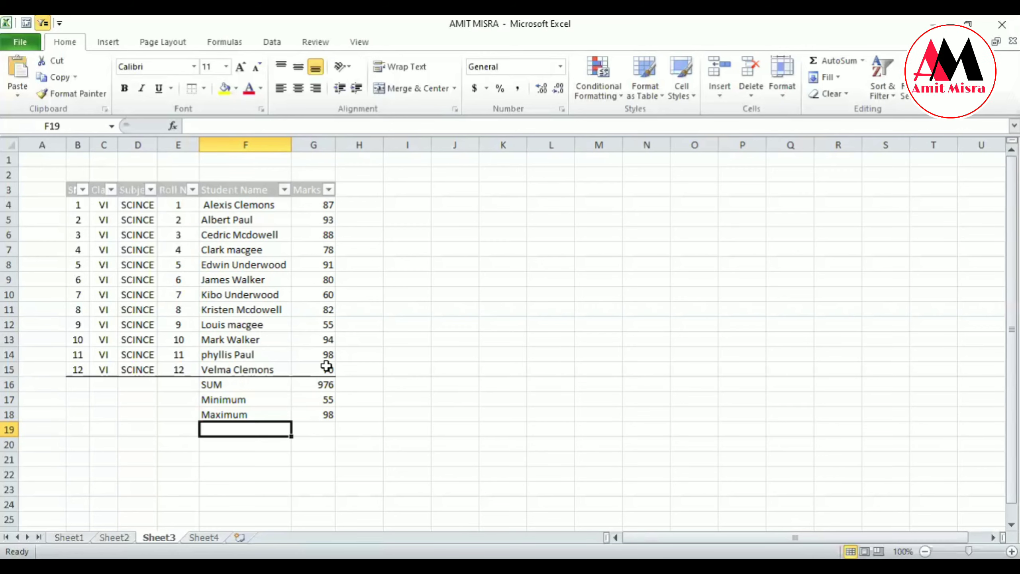
Calculate the average manually in cell H16 by dividing the total marks in G16 by 12 students.
left_click_drag(316, 201, 332, 369)
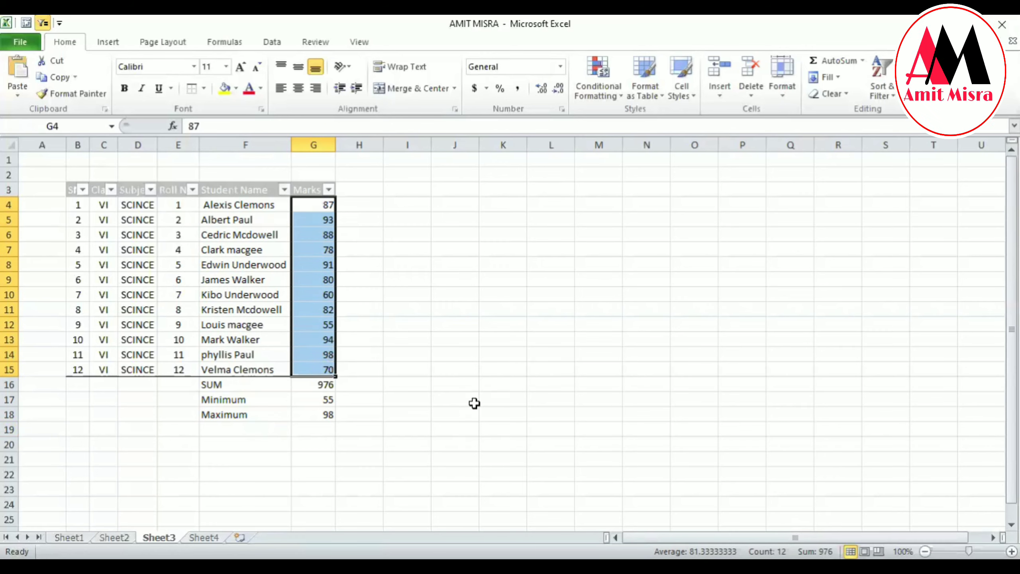
left_click_drag(76, 204, 87, 361)
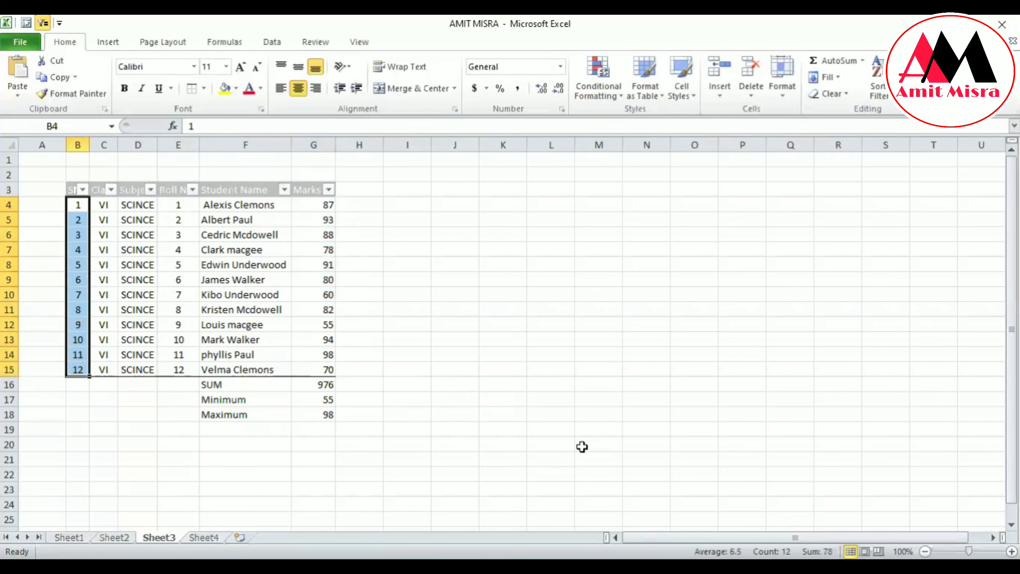
left_click(367, 385)
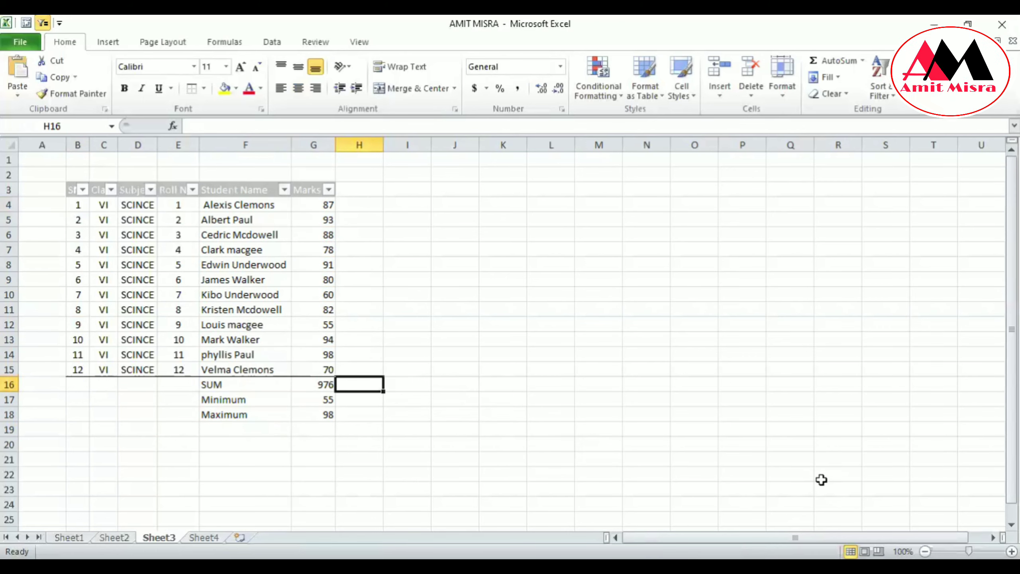
type("=")
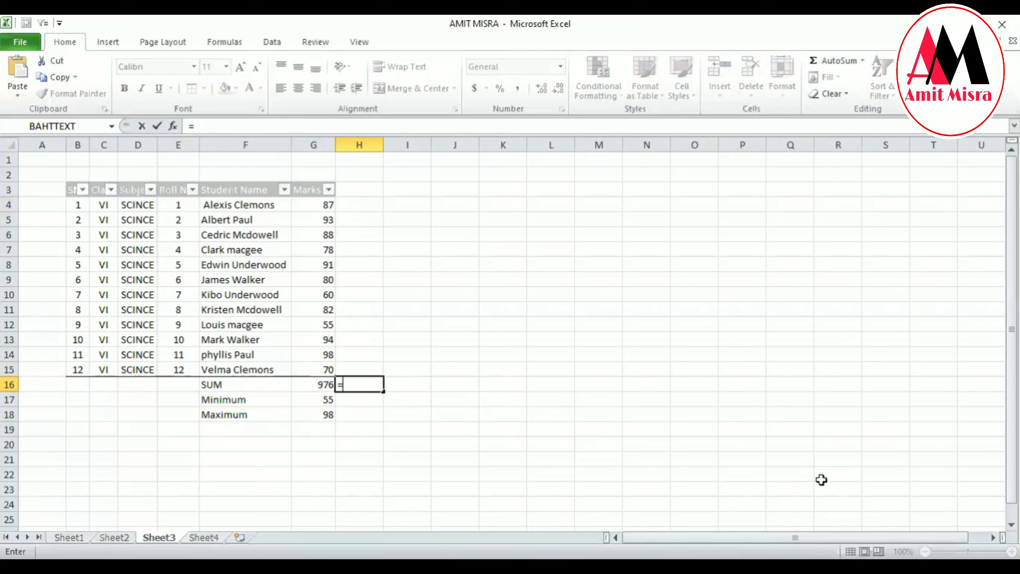
key("Left")
type("/12")
key("Return")
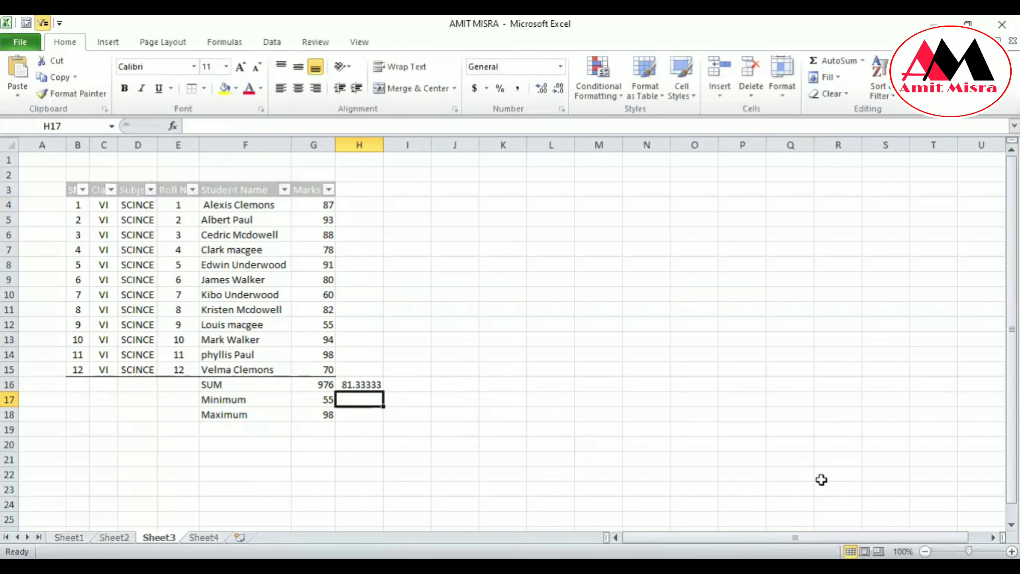
Enter the label average in cell F19, below the Maximum label.
key("Down")
key("Down")
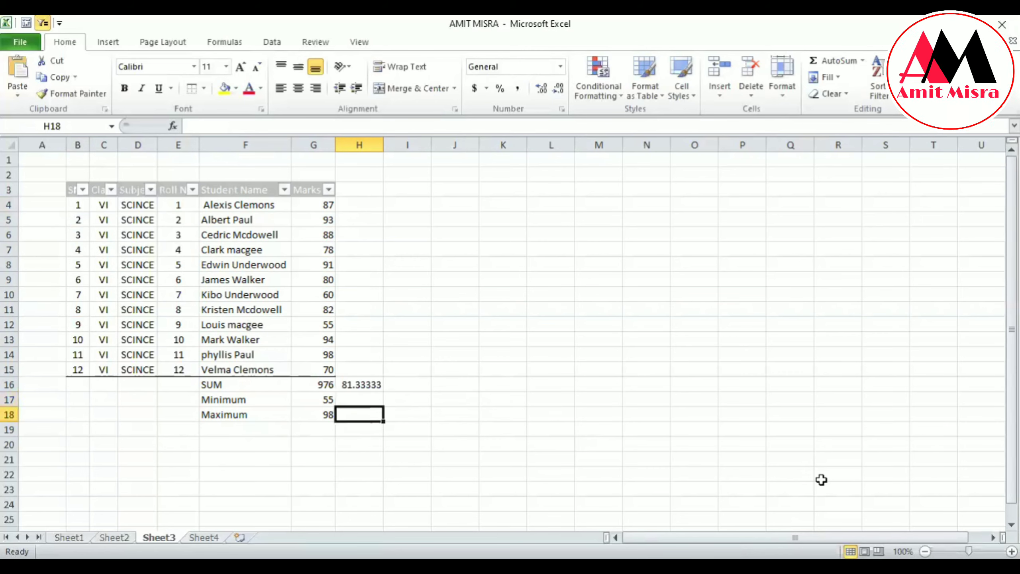
key("Left")
key("Left")
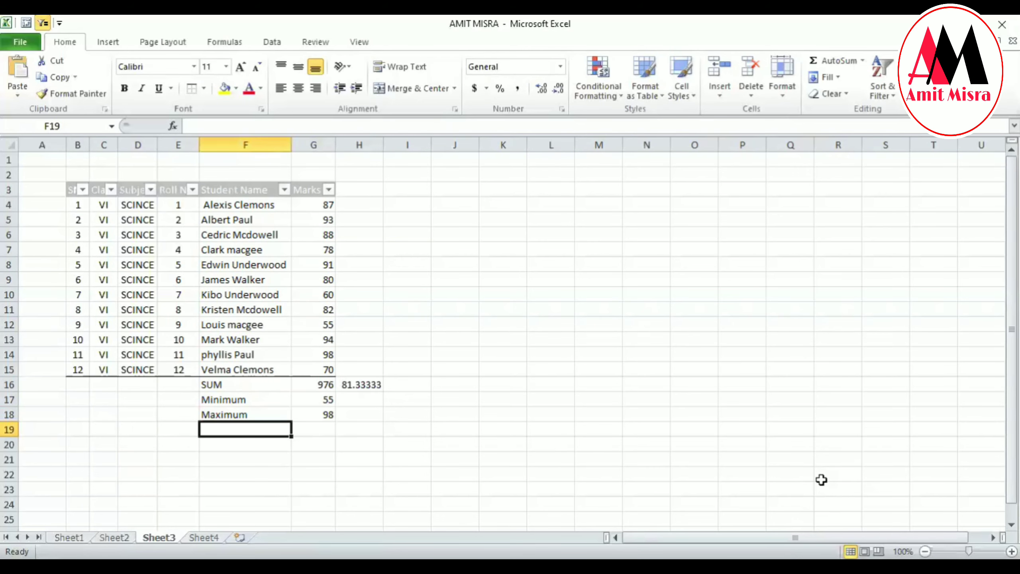
type("av")
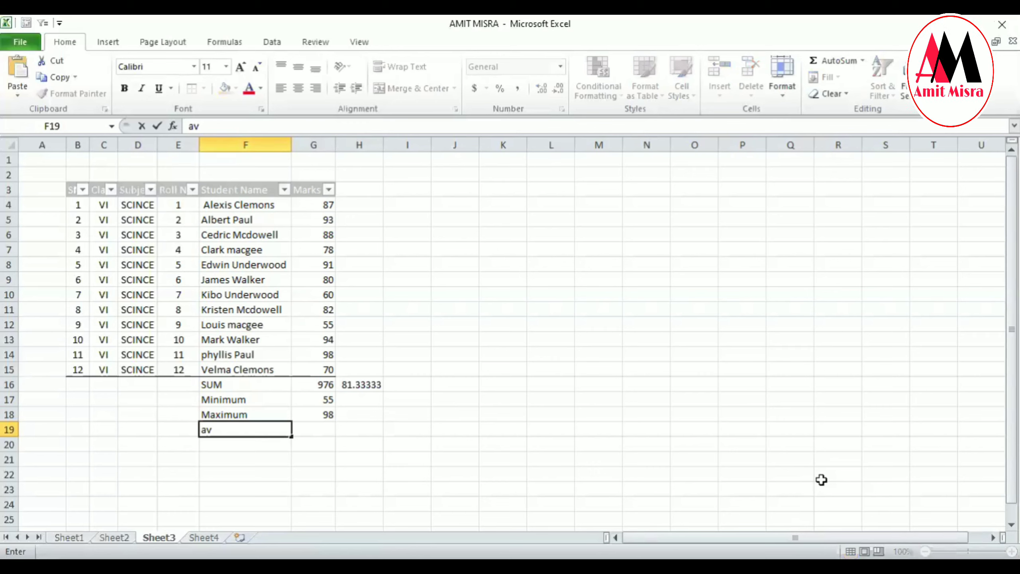
type("erage")
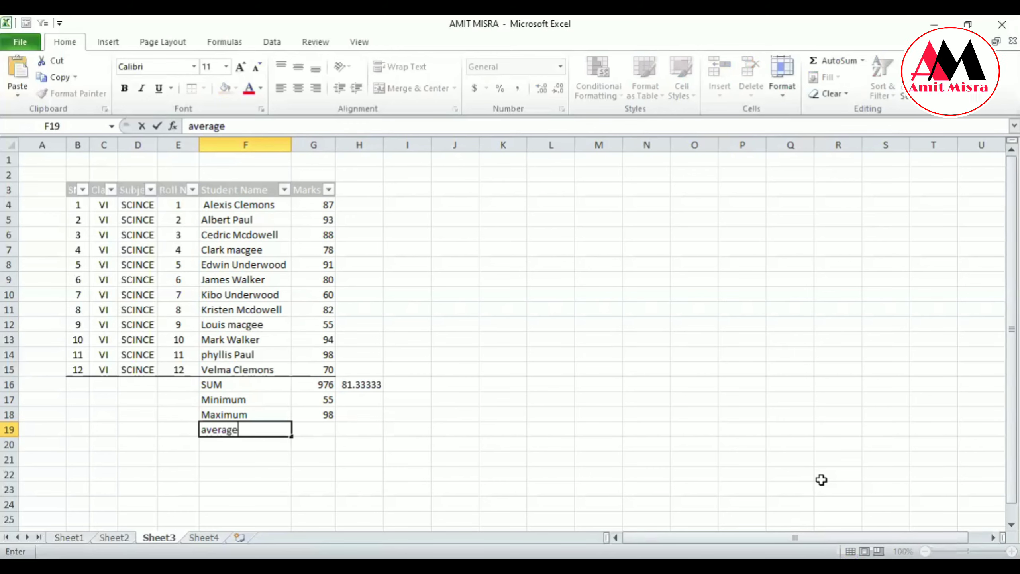
key("Tab")
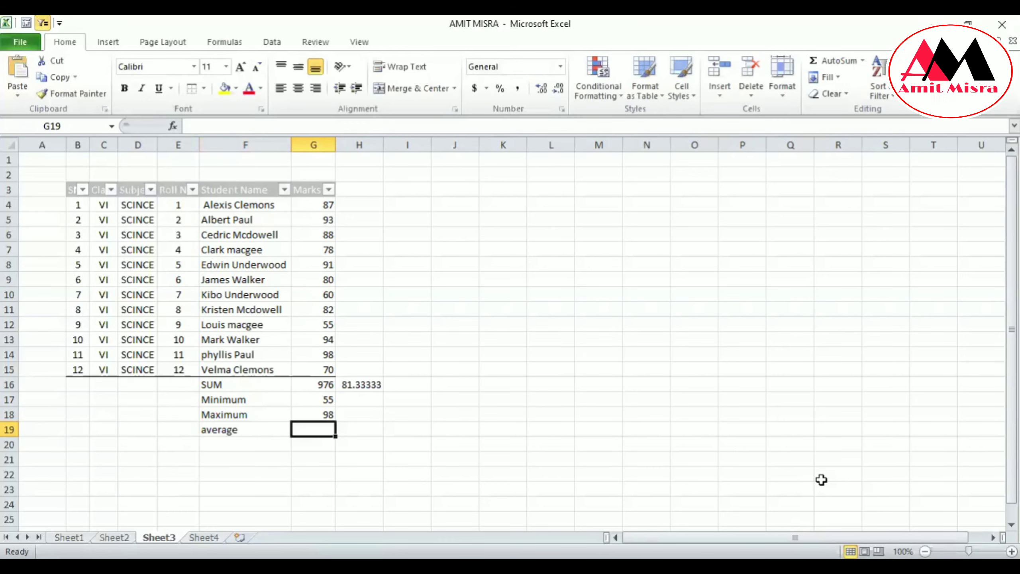
Calculate the average mark in cell G19 with the formula =AVERAGE(G4:G15).
type("=")
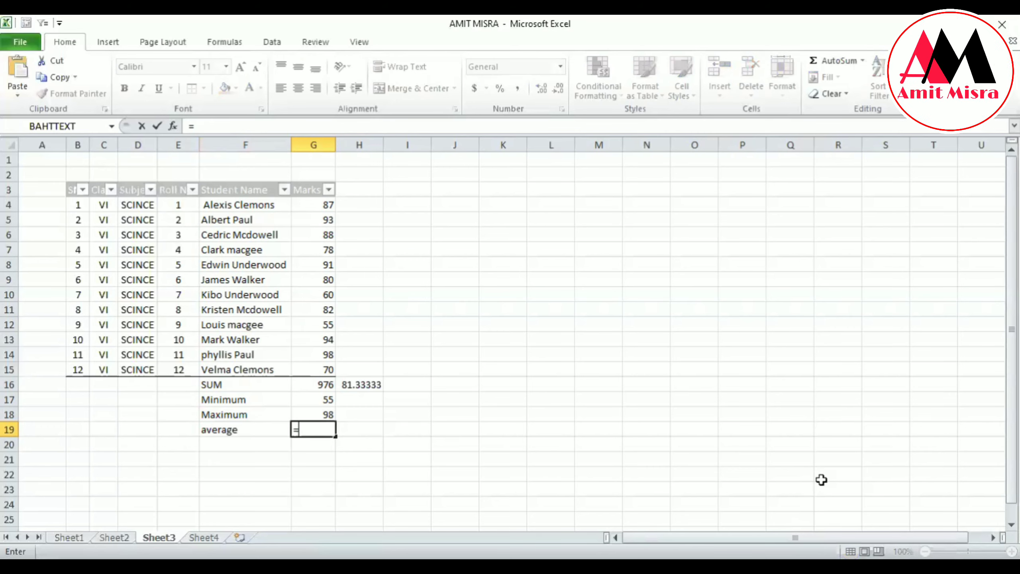
type("a")
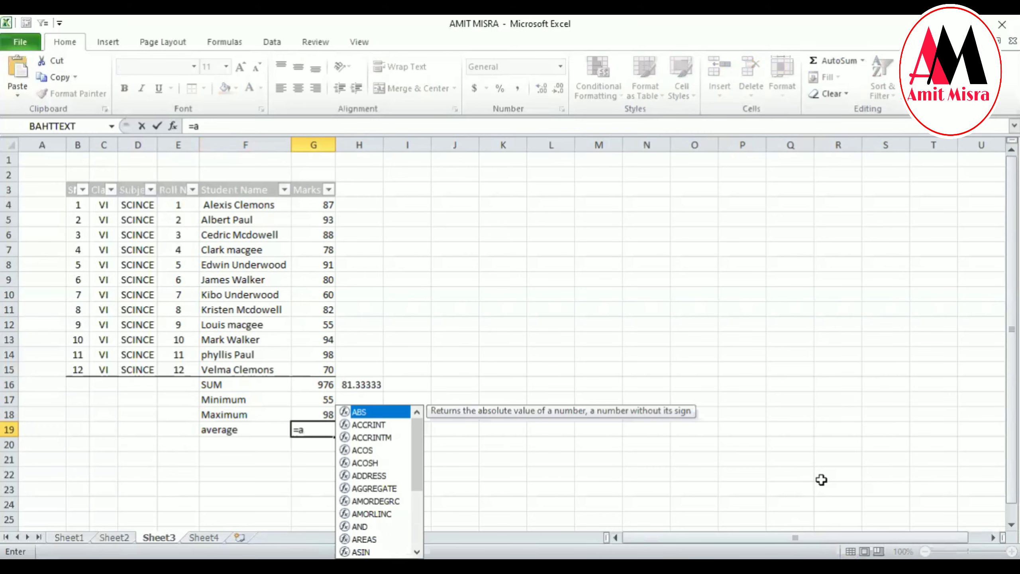
type("ver")
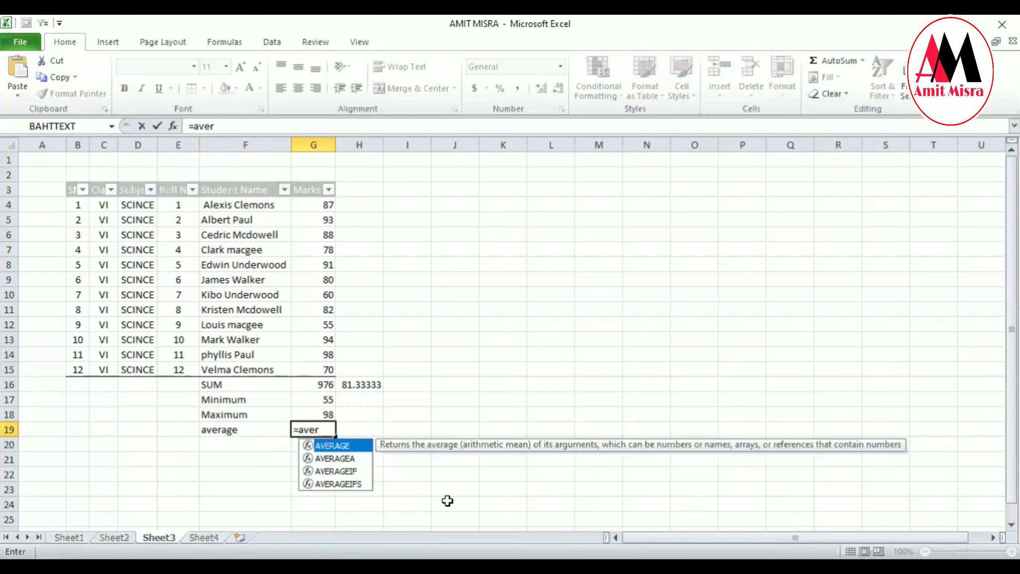
key("Tab")
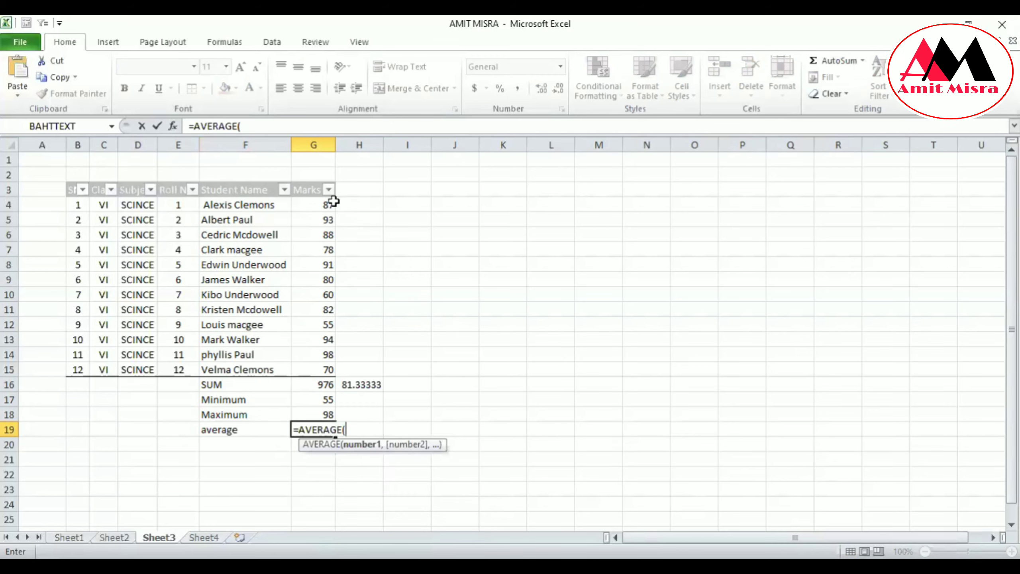
left_click_drag(328, 203, 328, 371)
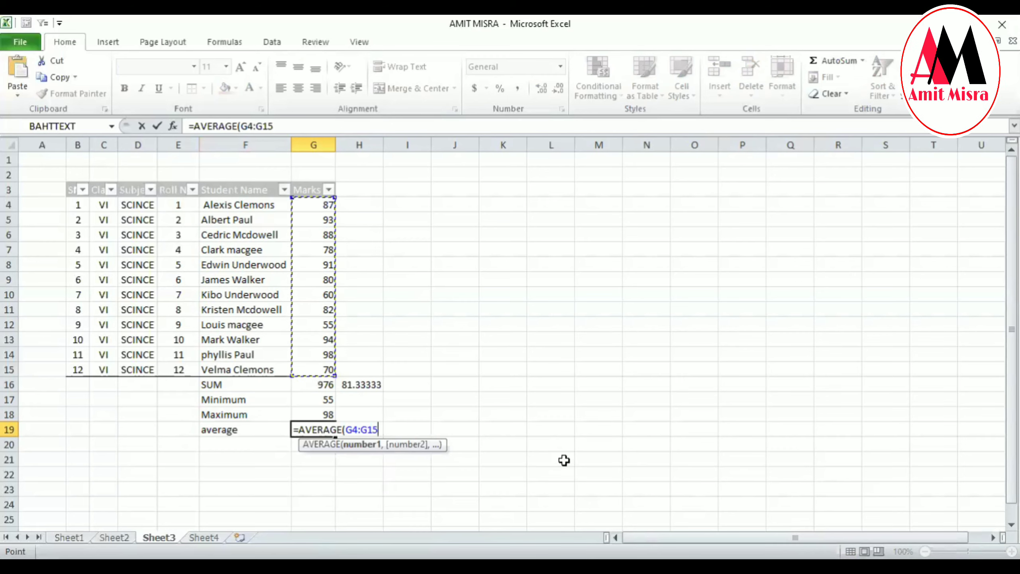
type(")")
key("Return")
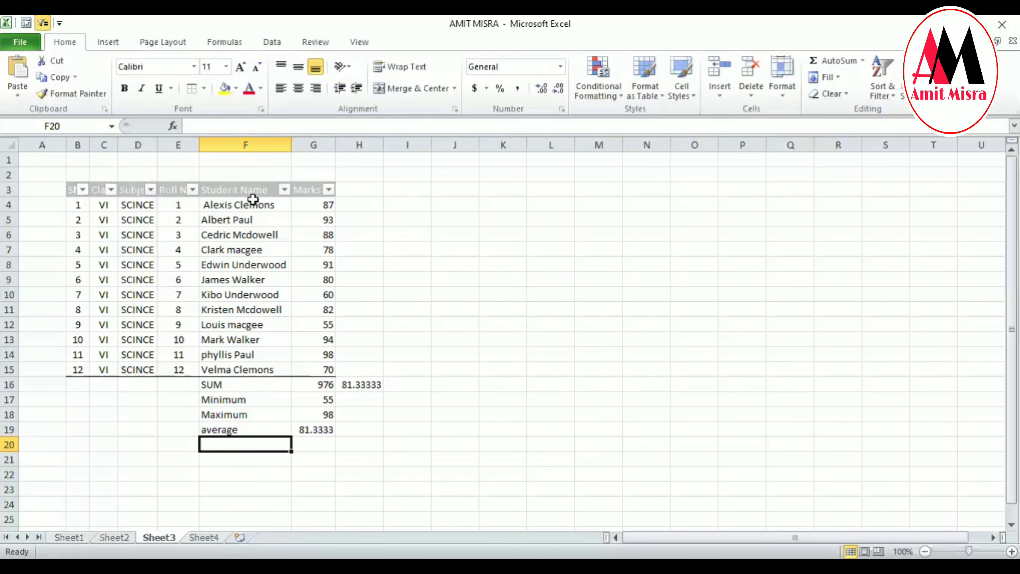
Filter the Roll No. column to hide roll numbers 4 and 7, and check the visible marks against the SUM in G16.
left_click(193, 191)
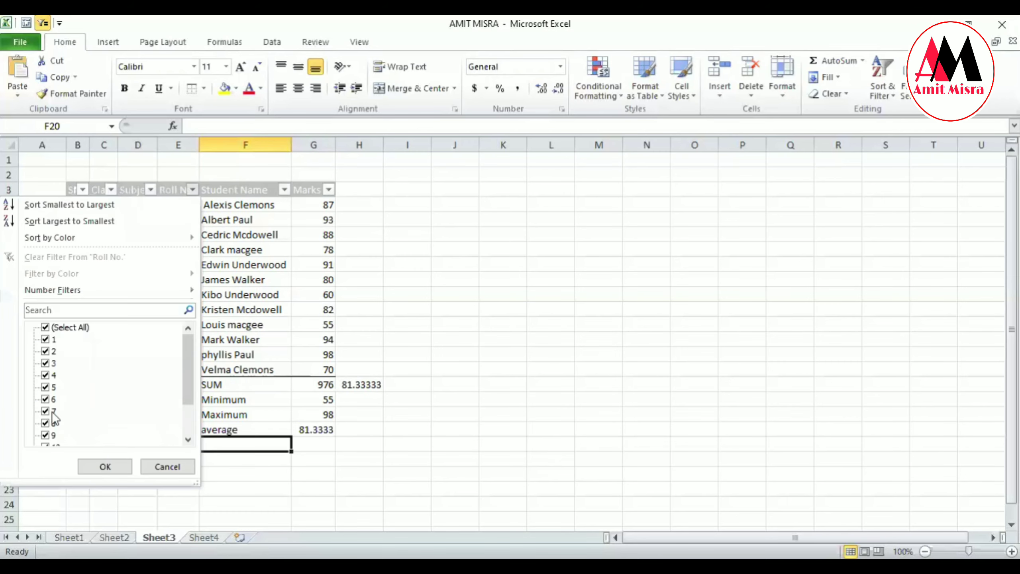
left_click(52, 377)
left_click(51, 412)
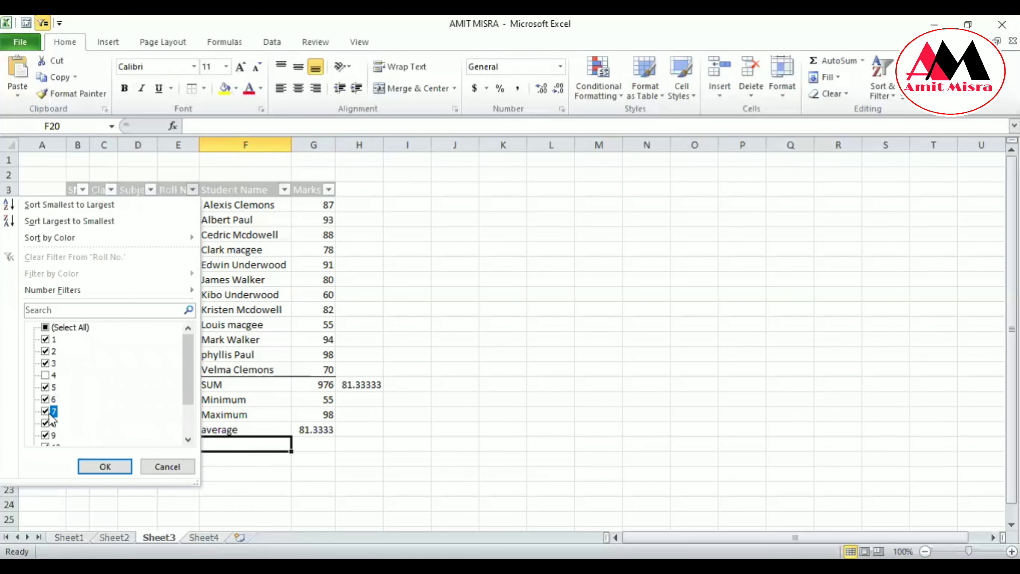
left_click(105, 466)
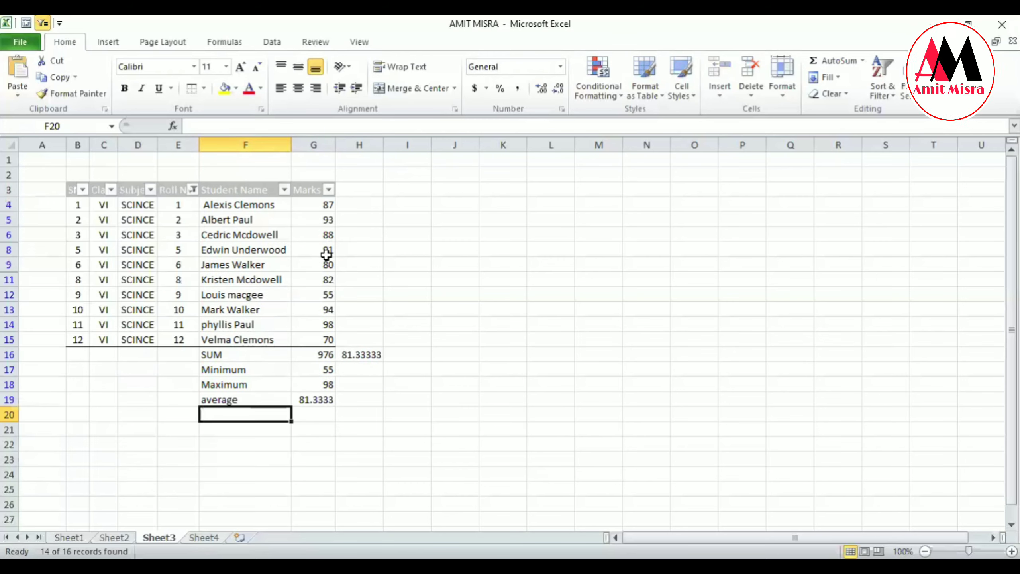
left_click(316, 355)
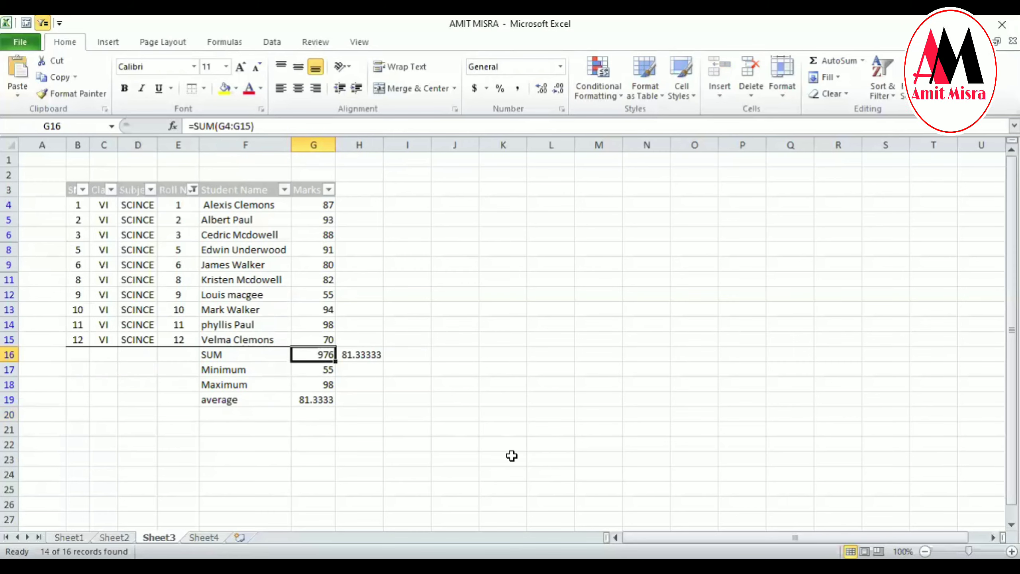
left_click_drag(329, 204, 330, 337)
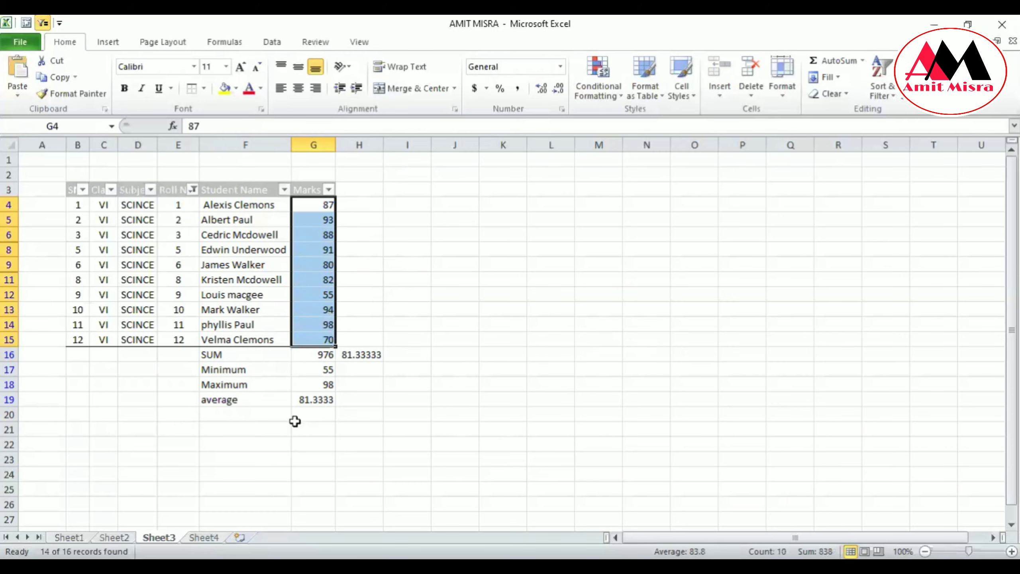
Enter the label Subtotal in cell F20, below the average label.
left_click(227, 416)
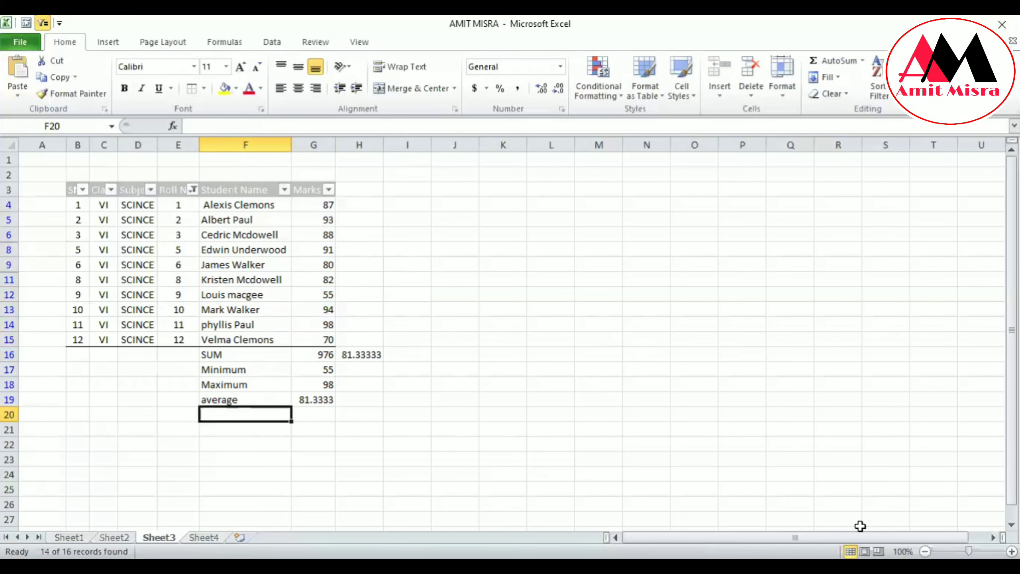
type("Su")
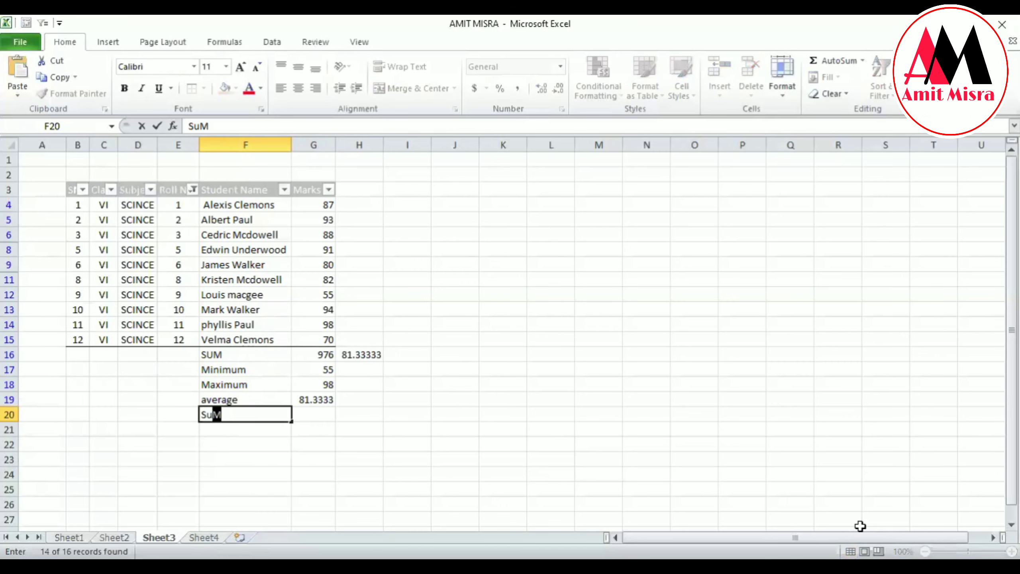
type("bt")
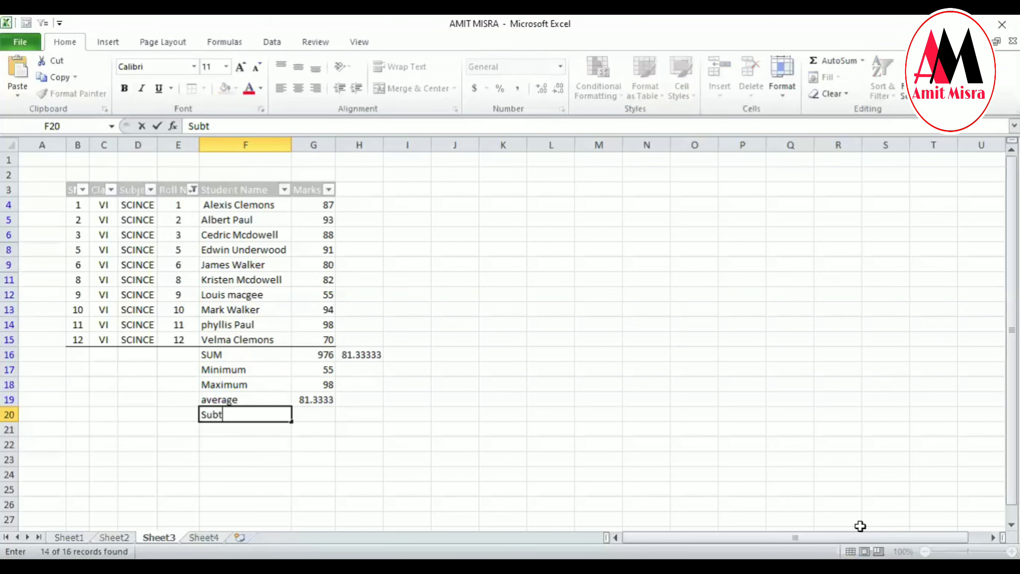
type("otal")
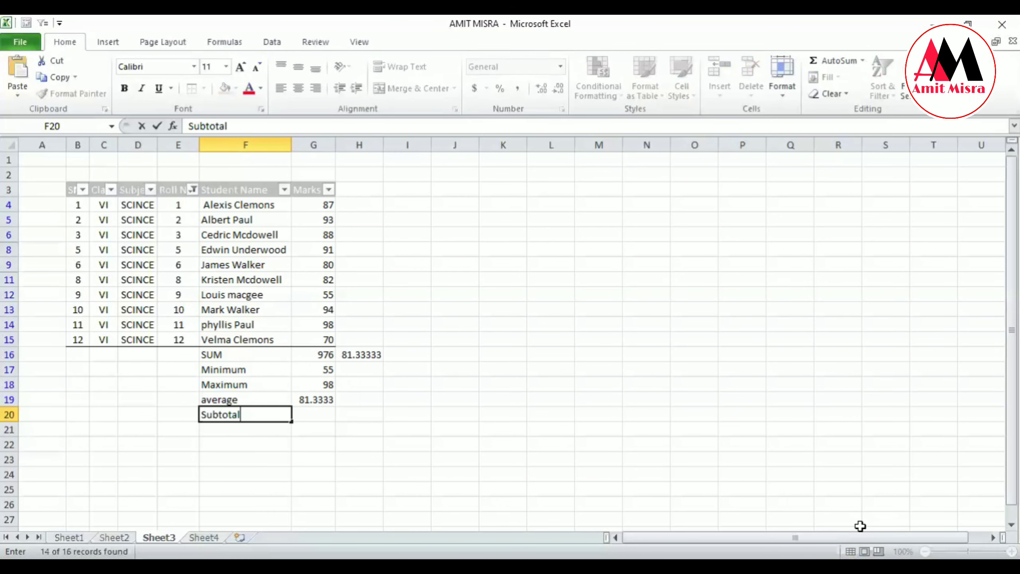
key("Tab")
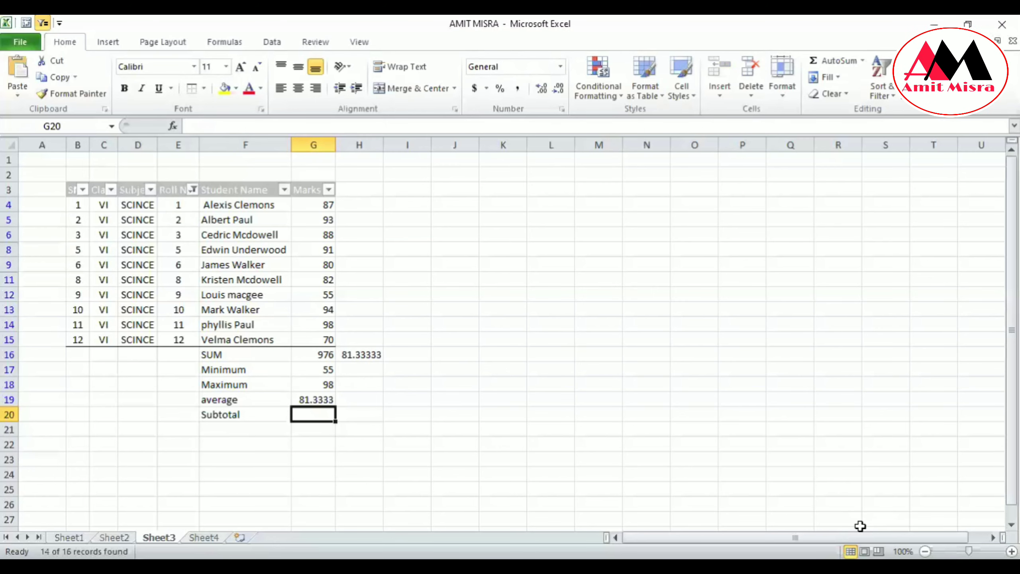
Total only the visible marks in cell G20 with the formula =SUBTOTAL(9,G4:G15).
type("=s")
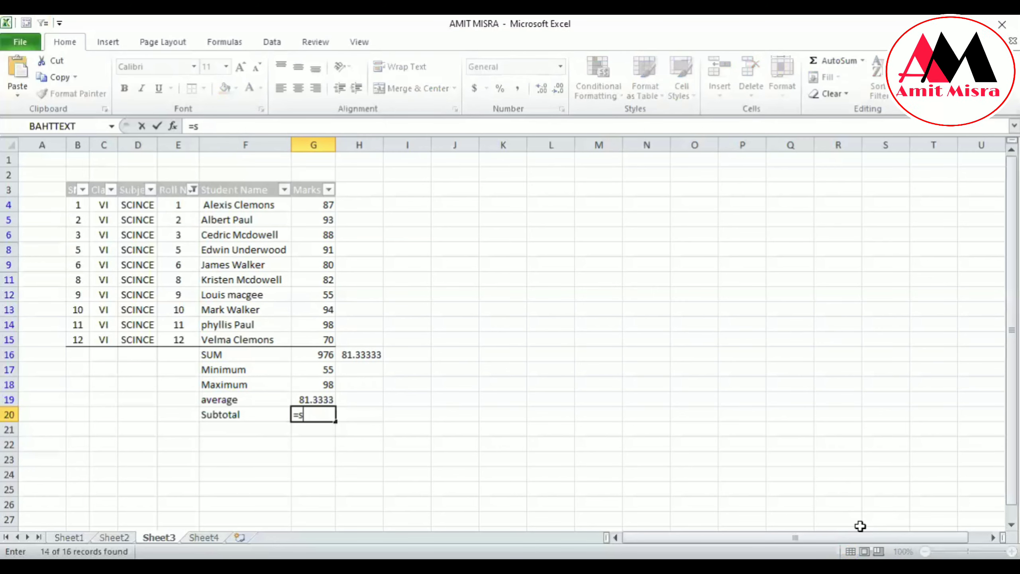
type("ub")
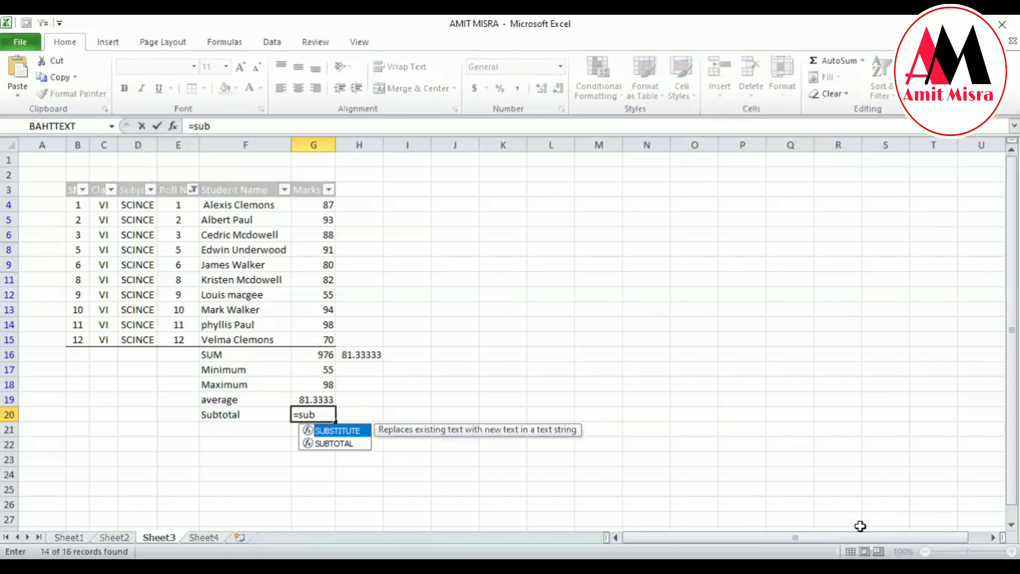
key("Down")
key("Tab")
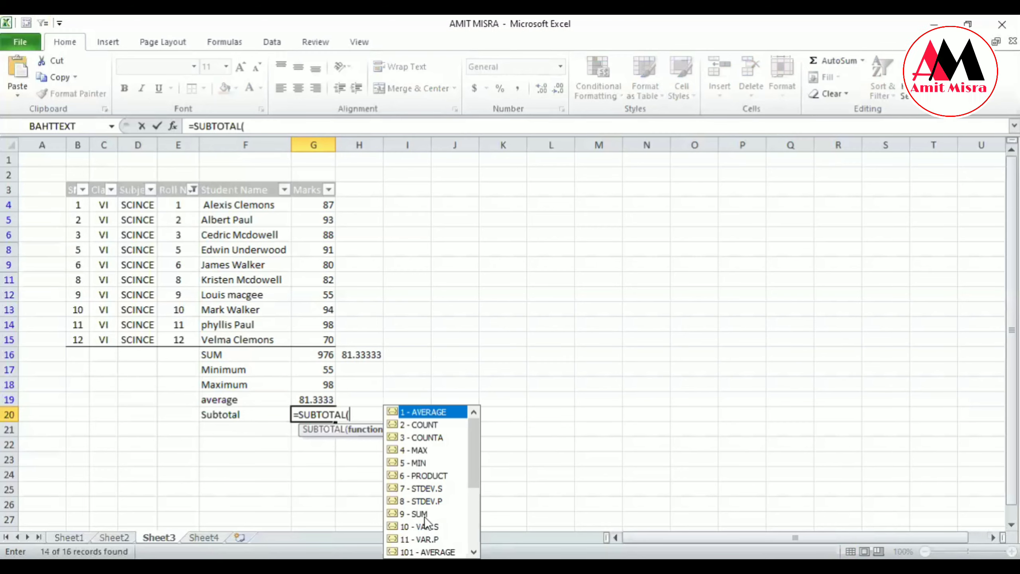
type("9")
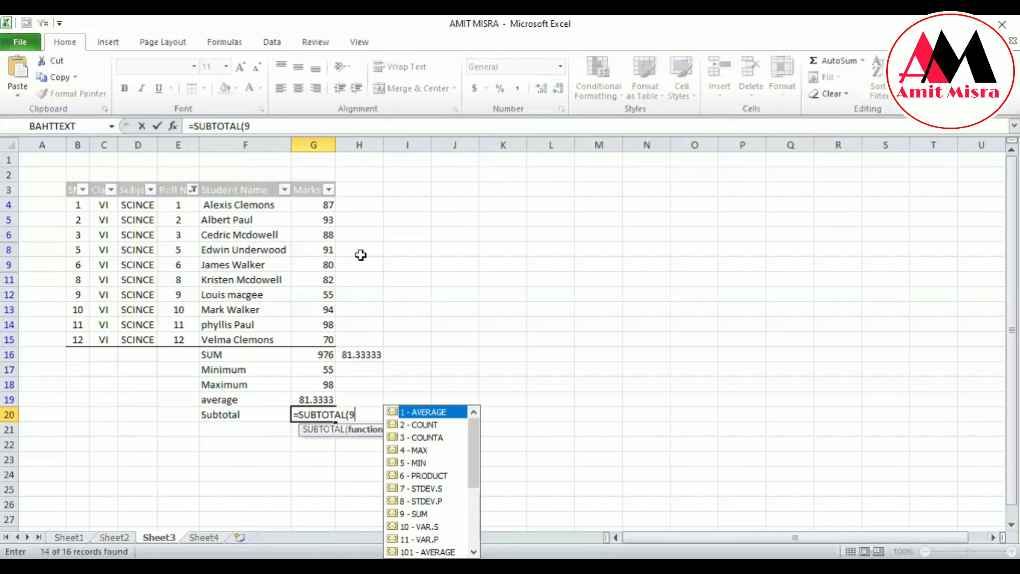
type(",")
left_click_drag(323, 203, 326, 341)
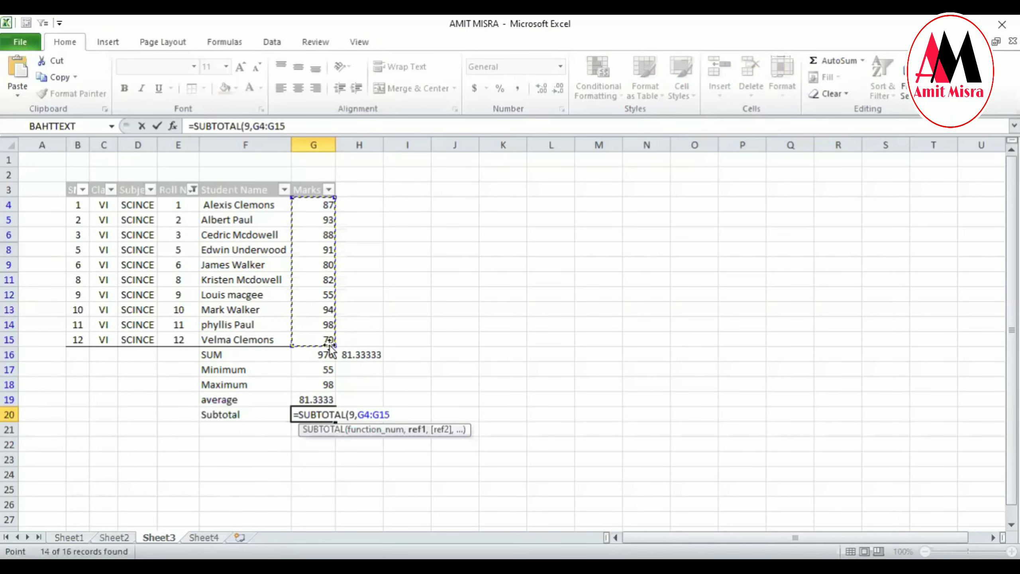
type(")")
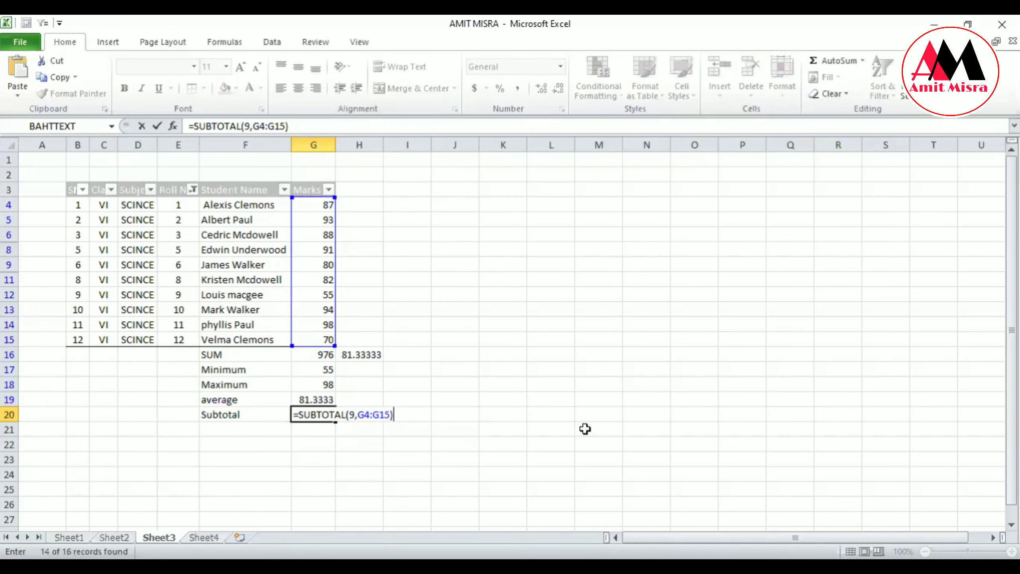
key("Return")
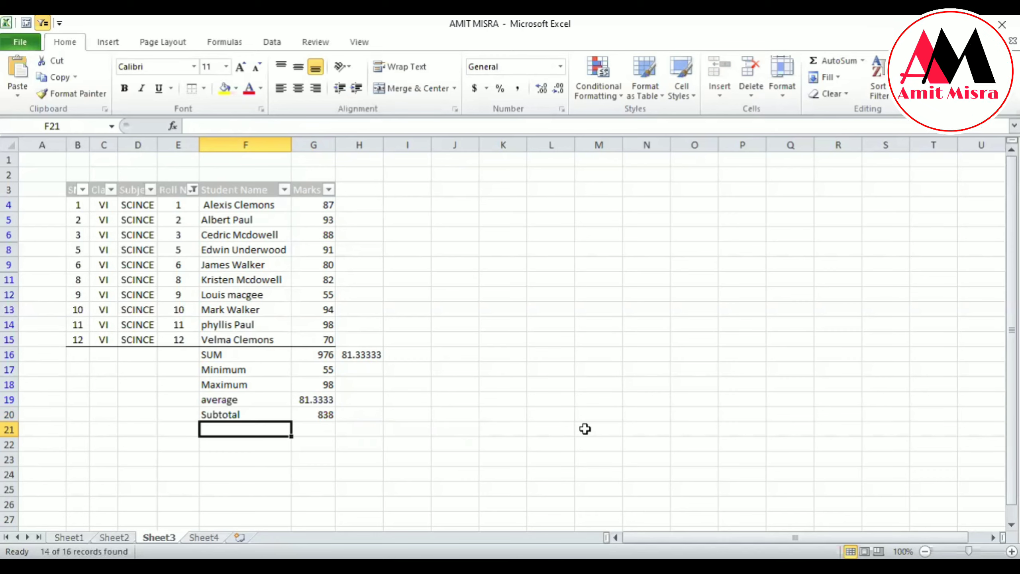
Show all roll numbers again and compare the Subtotal in G20 with the SUM in G16.
left_click(193, 190)
left_click(71, 327)
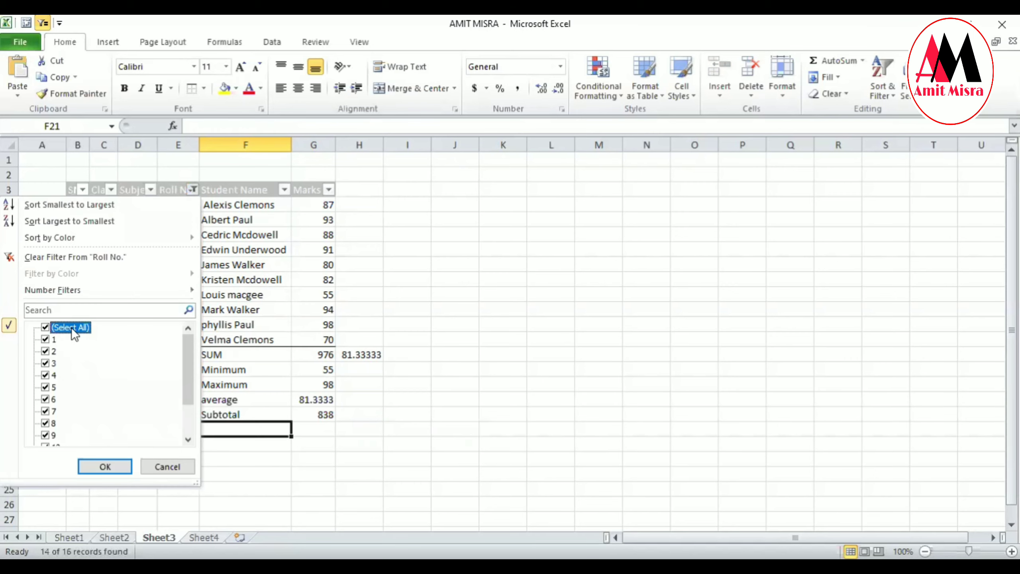
left_click(98, 469)
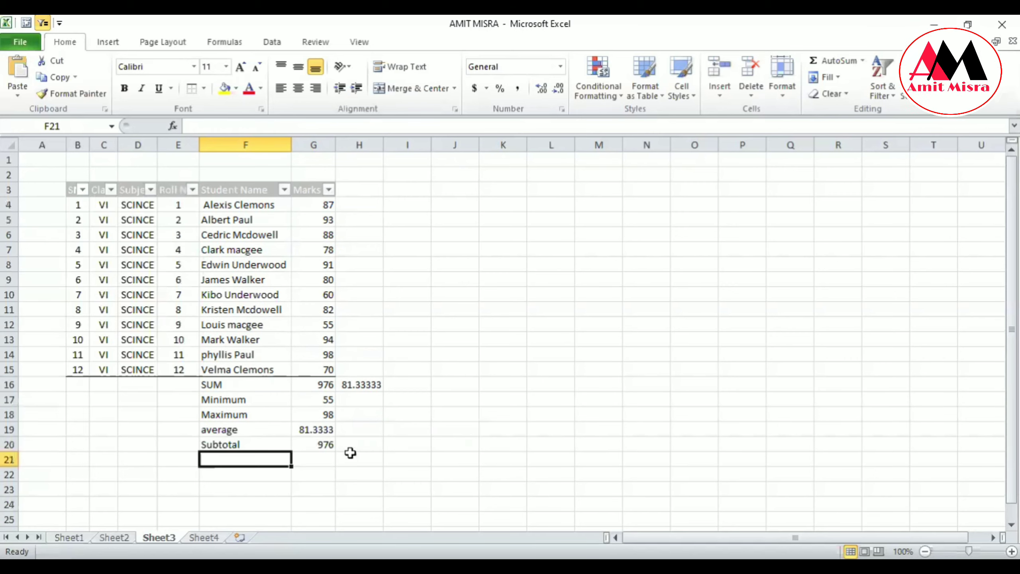
left_click(323, 446)
left_click(324, 387, "ctrl")
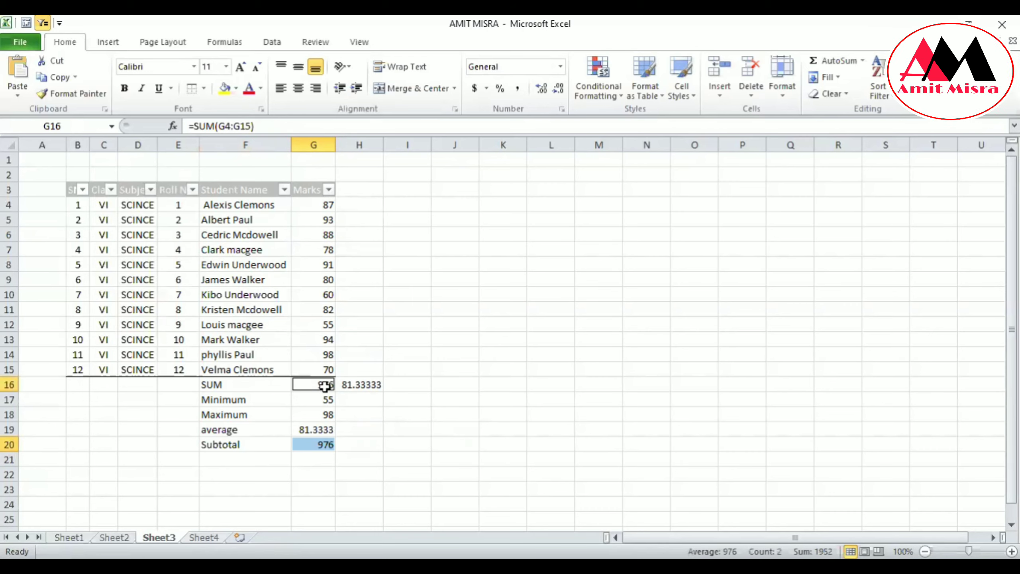
left_click(553, 479)
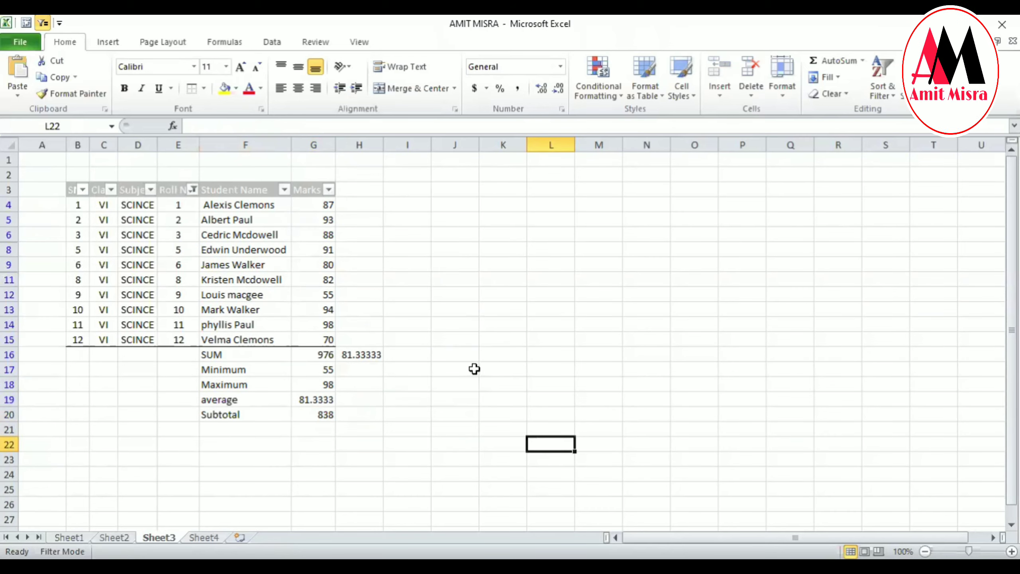
Inspect the SUBTOTAL formula in cell G20 with roll numbers 4 and 7 filtered out.
left_click(475, 368)
left_click(325, 418)
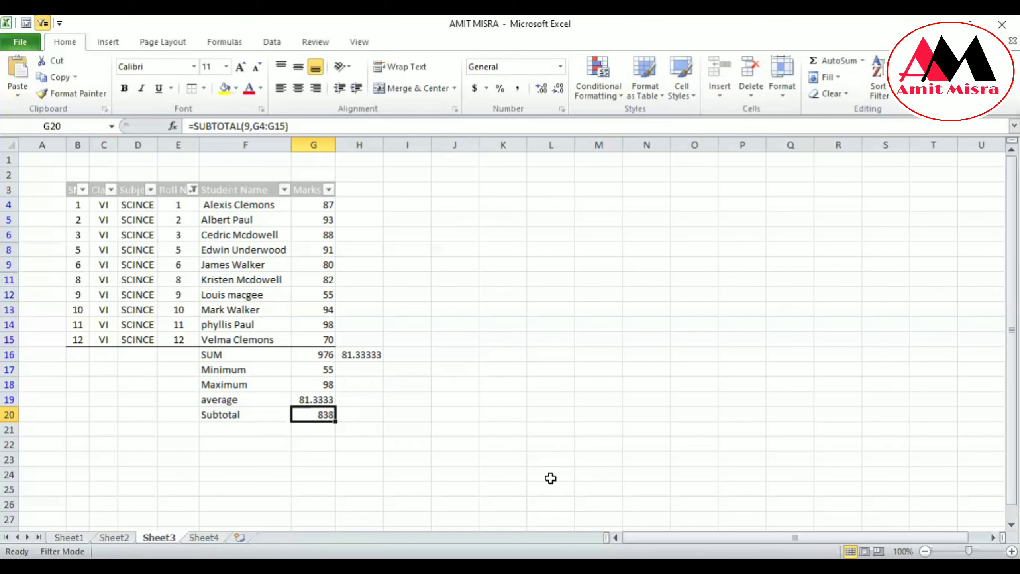
key("F2")
key("Tab")
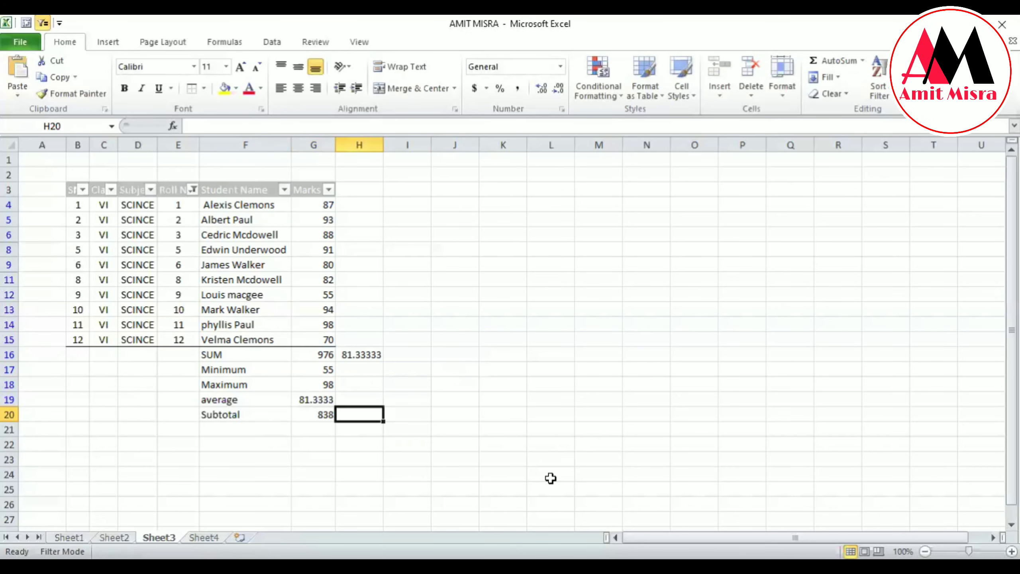
Begin a SUBTOTAL formula in cell G21, directly below the existing Subtotal result.
left_click(318, 431)
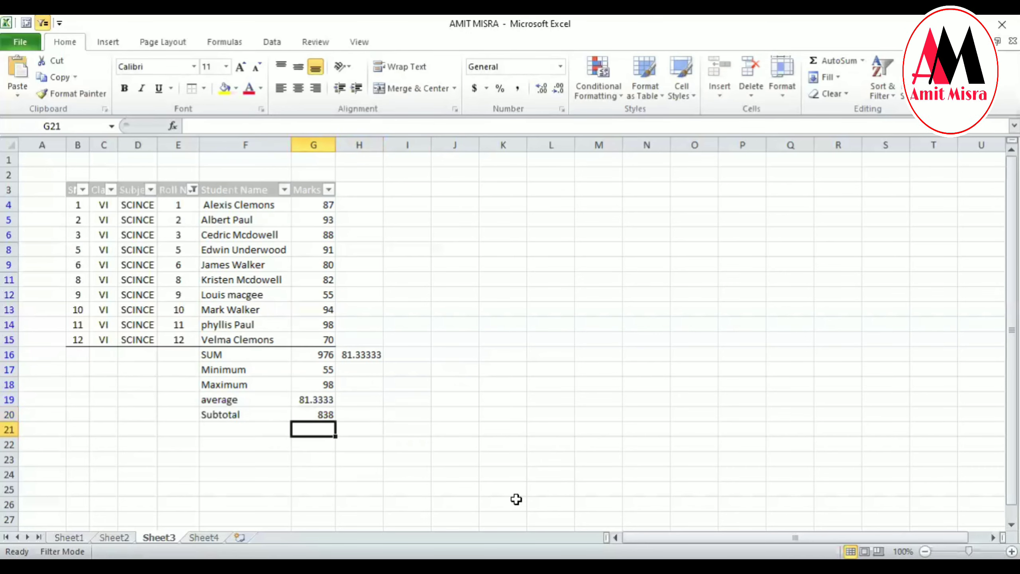
type("=s")
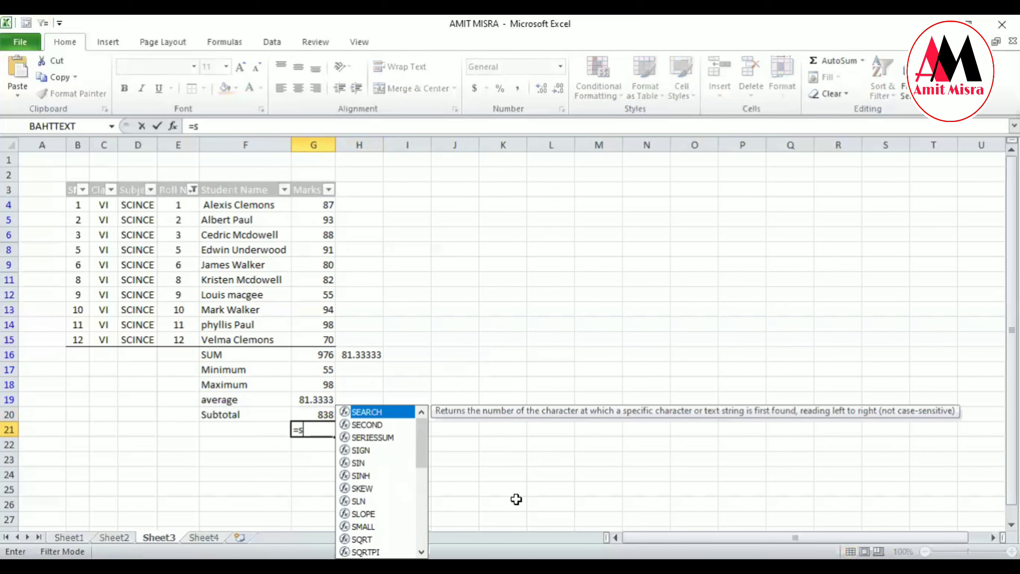
type("ub")
key("Tab")
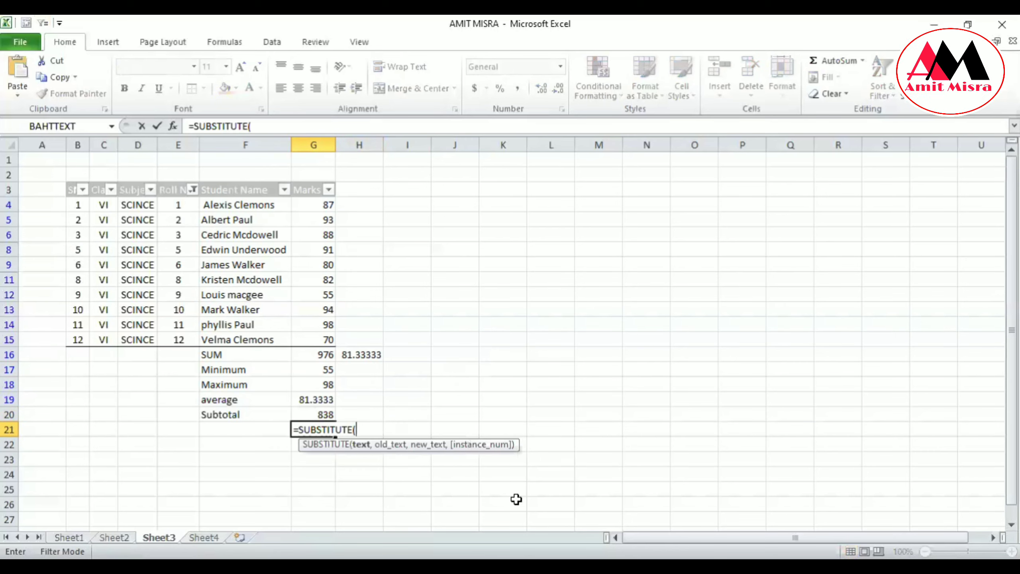
key("BackSpace")
key("BackSpace")
key("BackSpace")
key("BackSpace")
key("BackSpace")
key("BackSpace")
key("BackSpace")
key("BackSpace")
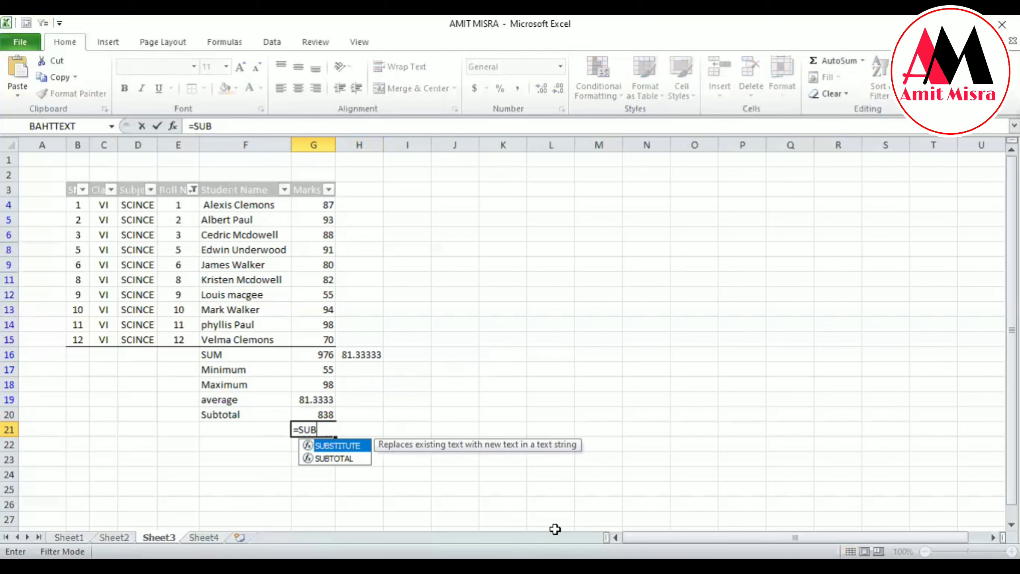
Choose the SUBTOTAL function for the formula being entered in cell G21.
key("Down")
key("Tab")
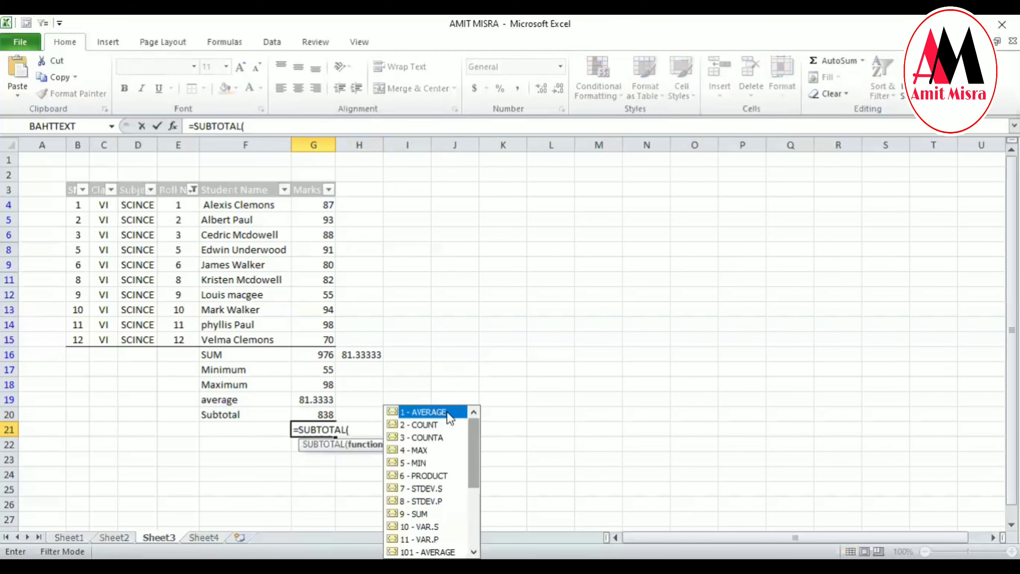